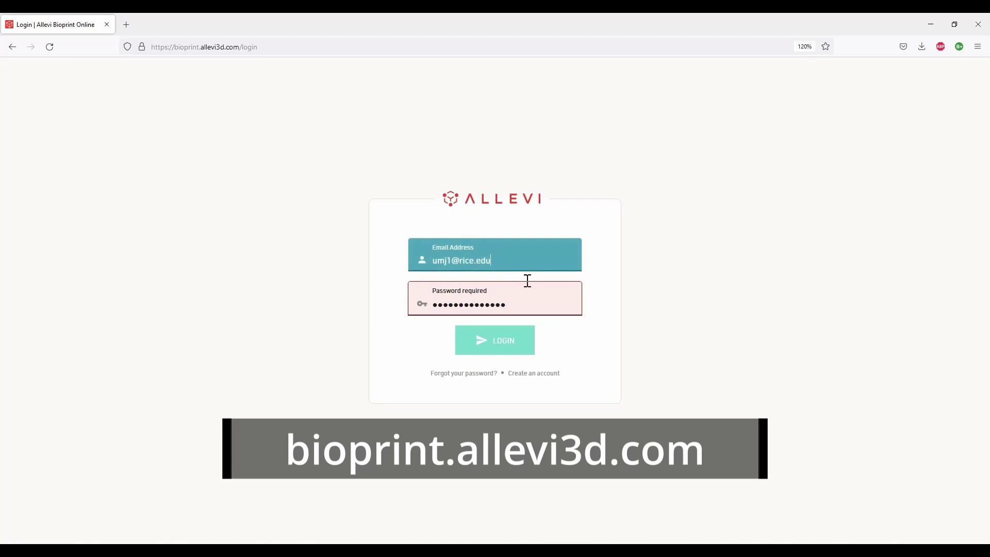
Log in and connect to the Allevi 3 Printer, leaving it IDLE
{"action": "left_click", "coordinate": [531, 304]}
{"action": "left_click", "coordinate": [523, 352]}
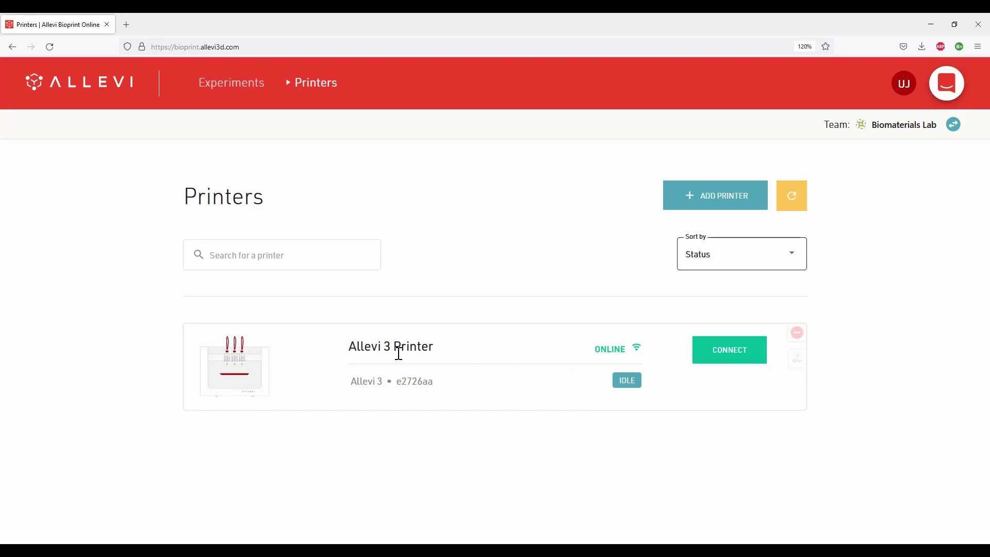
{"action": "left_click", "coordinate": [732, 367]}
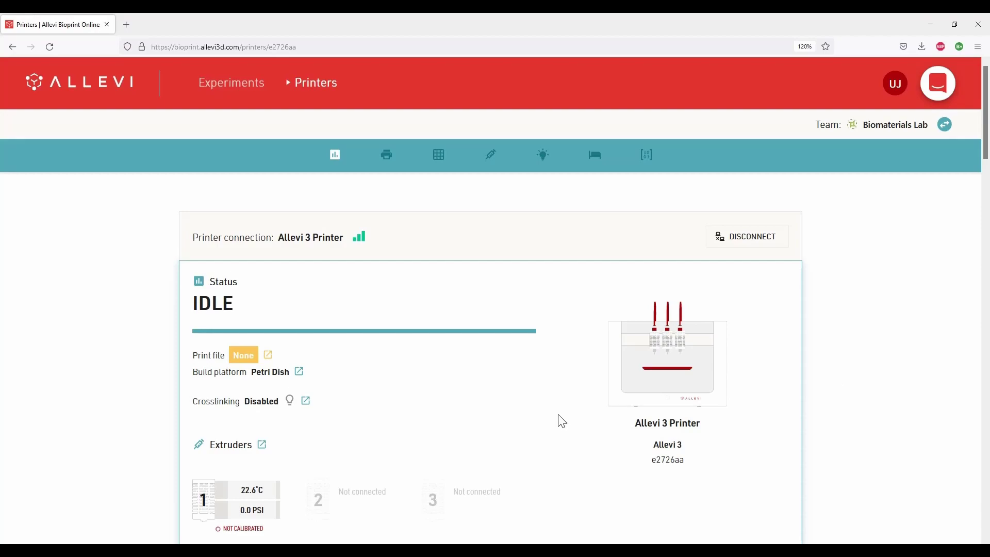
{"action": "scroll", "coordinate": [581, 416], "scroll_direction": "down", "scroll_amount": 8}
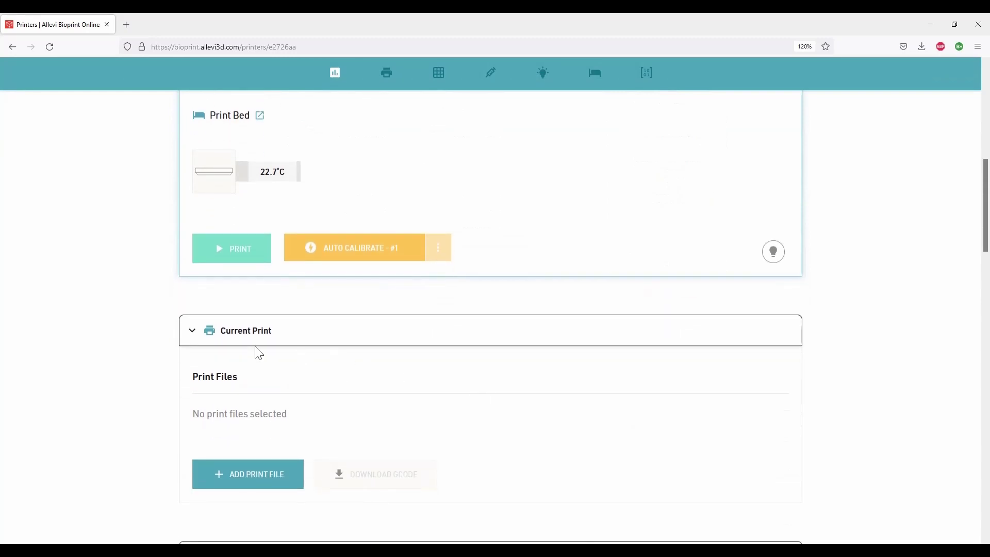
{"action": "left_click", "coordinate": [193, 332]}
{"action": "scroll", "coordinate": [289, 356], "scroll_direction": "down", "scroll_amount": 1}
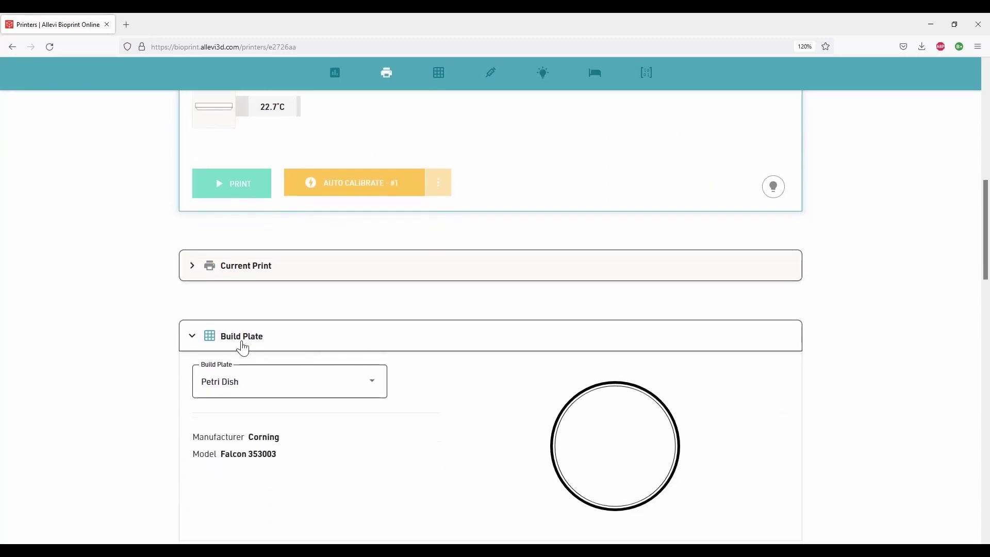
{"action": "left_click", "coordinate": [189, 335]}
{"action": "scroll", "coordinate": [340, 376], "scroll_direction": "down", "scroll_amount": 4}
{"action": "left_click", "coordinate": [194, 217]}
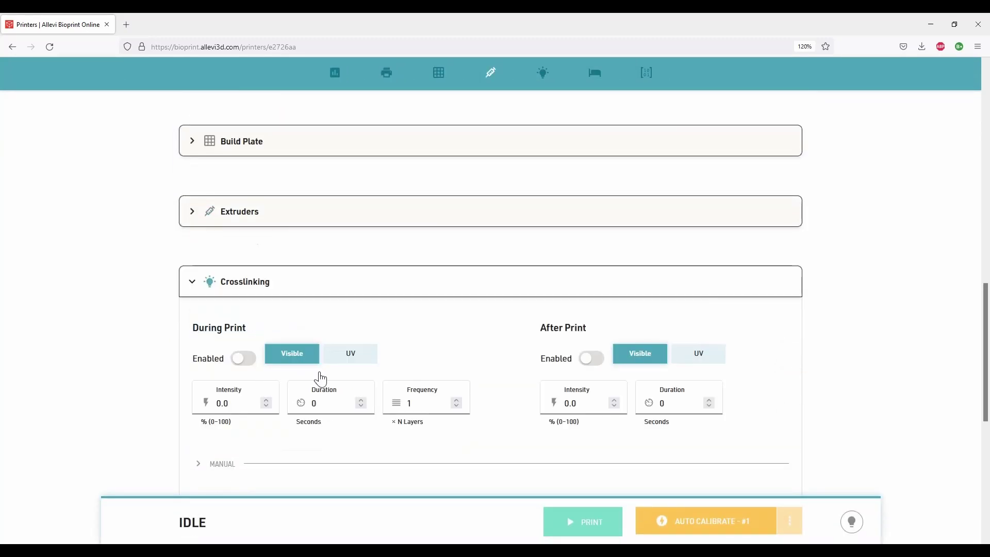
{"action": "scroll", "coordinate": [320, 377], "scroll_direction": "down", "scroll_amount": 1}
{"action": "left_click", "coordinate": [194, 218]}
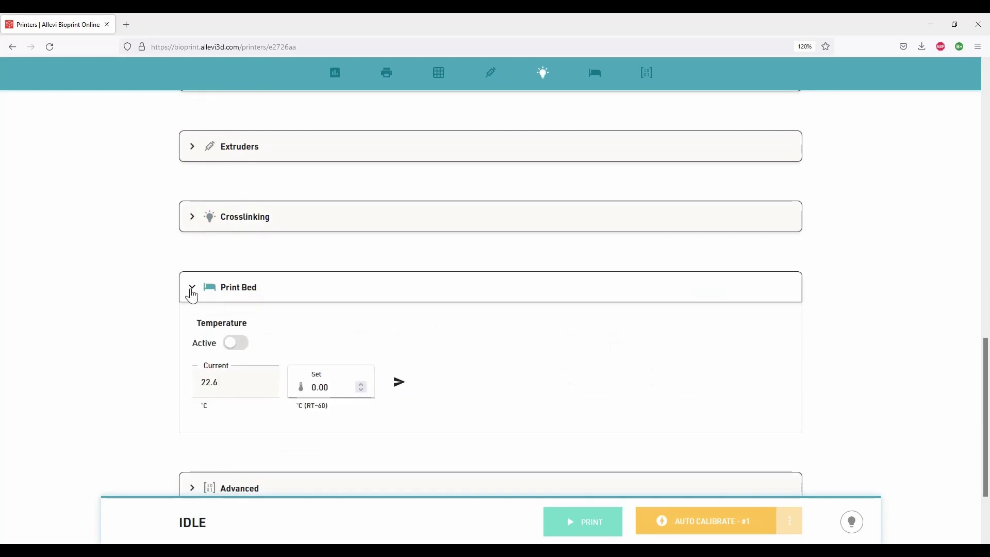
{"action": "left_click", "coordinate": [191, 288]}
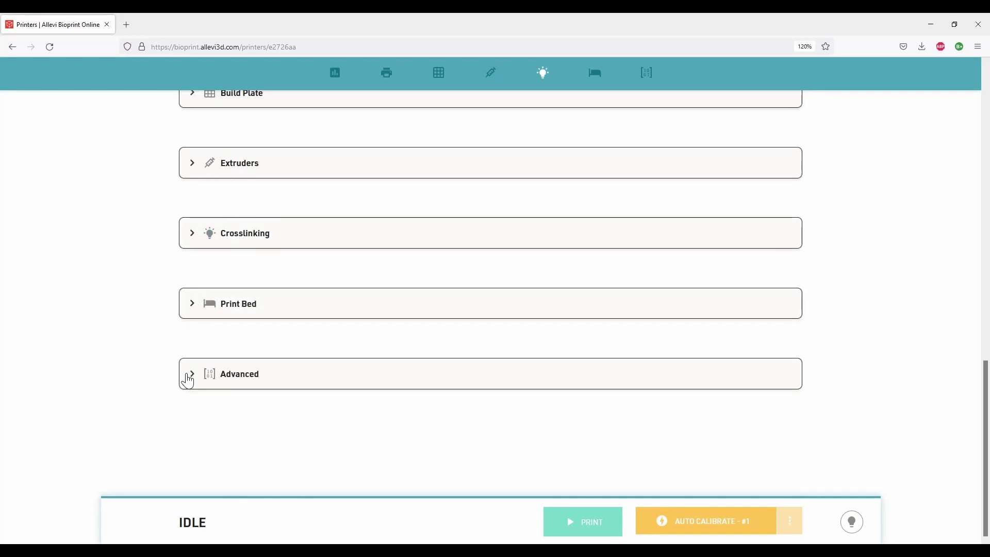
{"action": "left_click", "coordinate": [187, 379]}
{"action": "scroll", "coordinate": [186, 381], "scroll_direction": "down", "scroll_amount": 1}
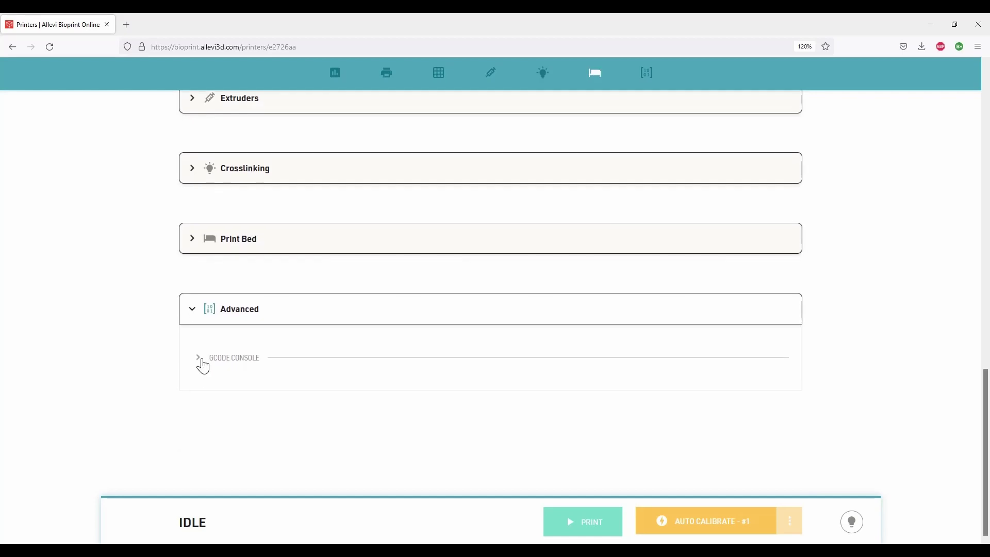
{"action": "left_click", "coordinate": [201, 362]}
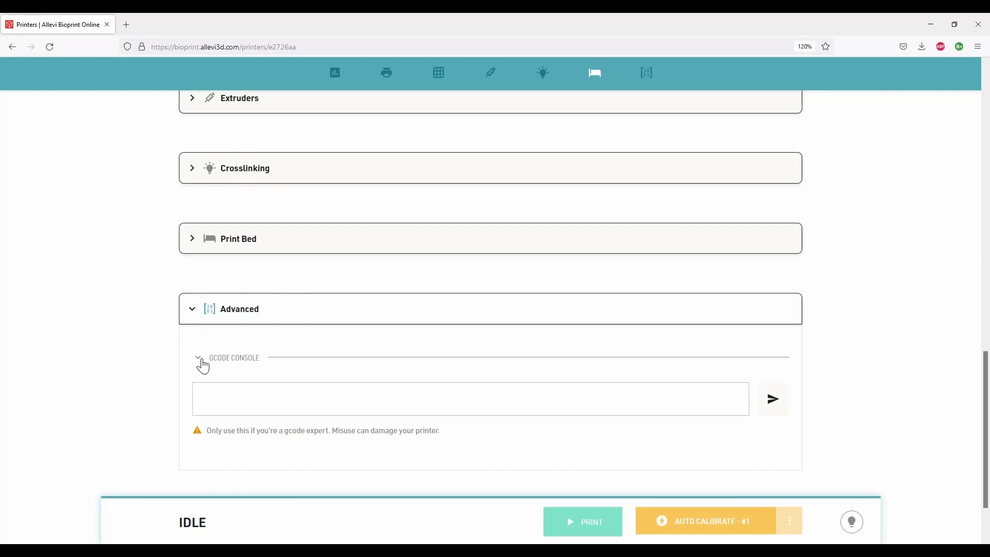
{"action": "left_click", "coordinate": [199, 360]}
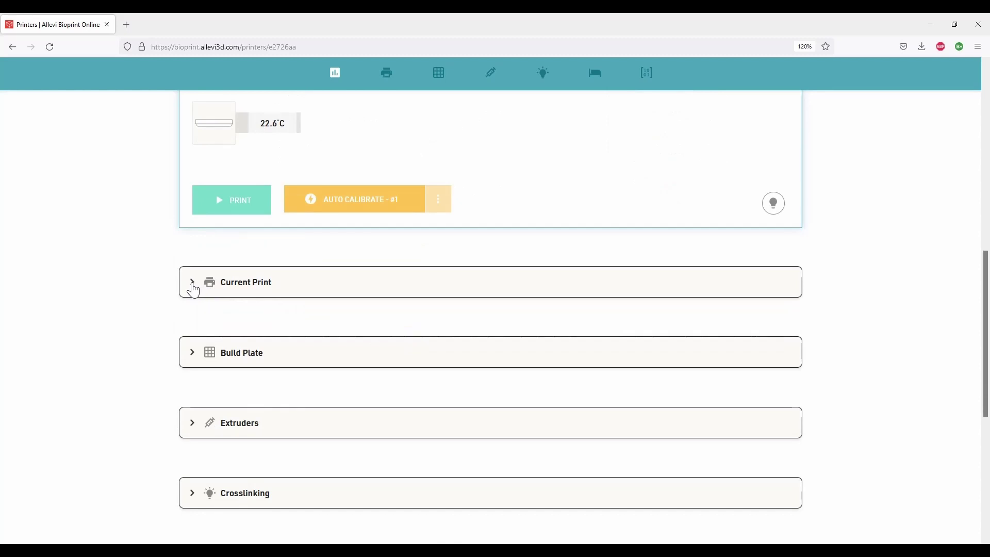
Add 10mm Cube.stl from the Allevi Files library as print file 1
{"action": "left_click", "coordinate": [192, 284]}
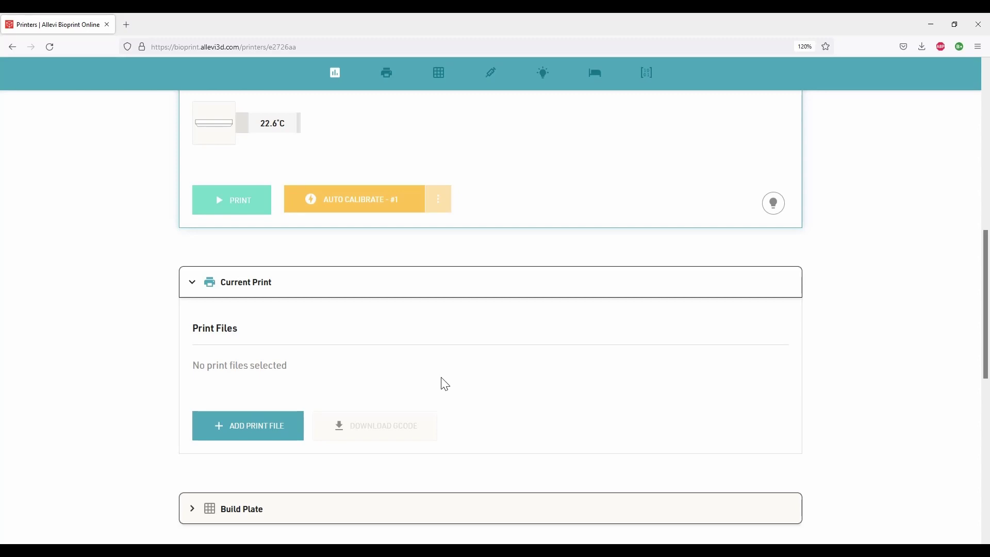
{"action": "left_click", "coordinate": [277, 434]}
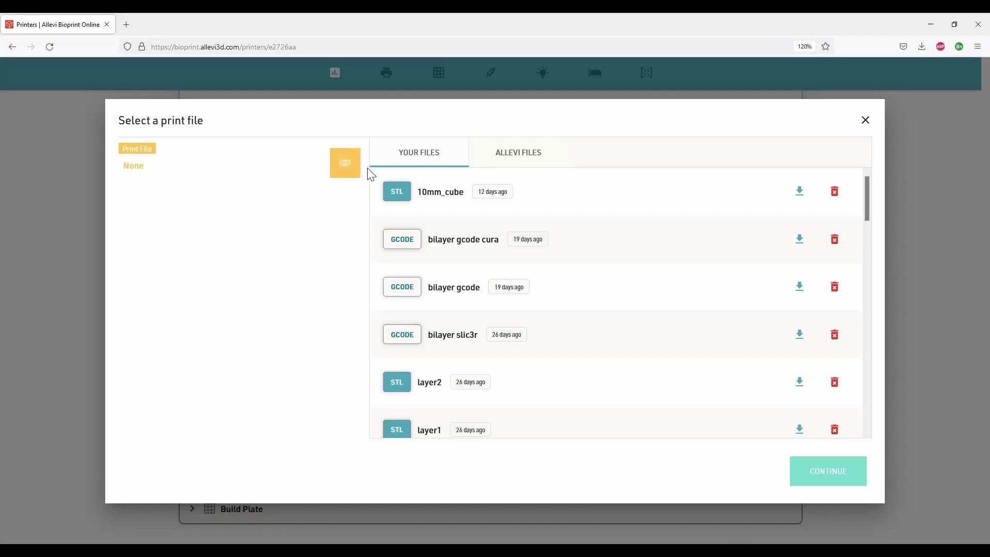
{"action": "left_click", "coordinate": [507, 155]}
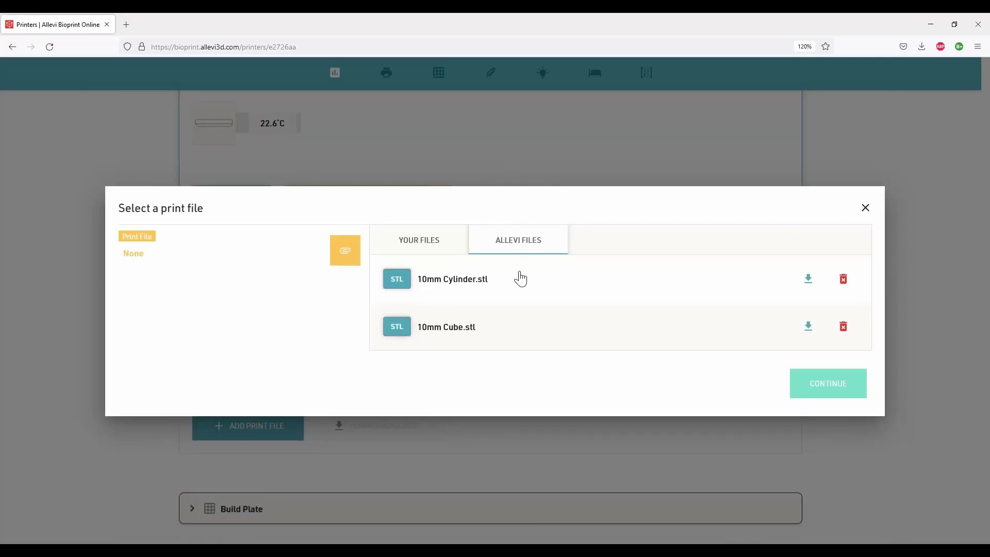
{"action": "left_click", "coordinate": [514, 337]}
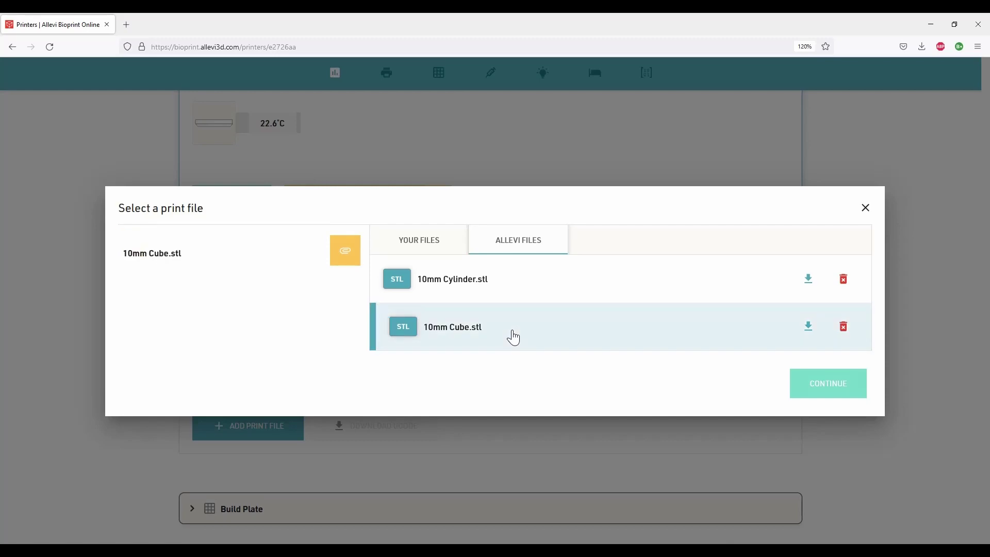
{"action": "left_click", "coordinate": [840, 392]}
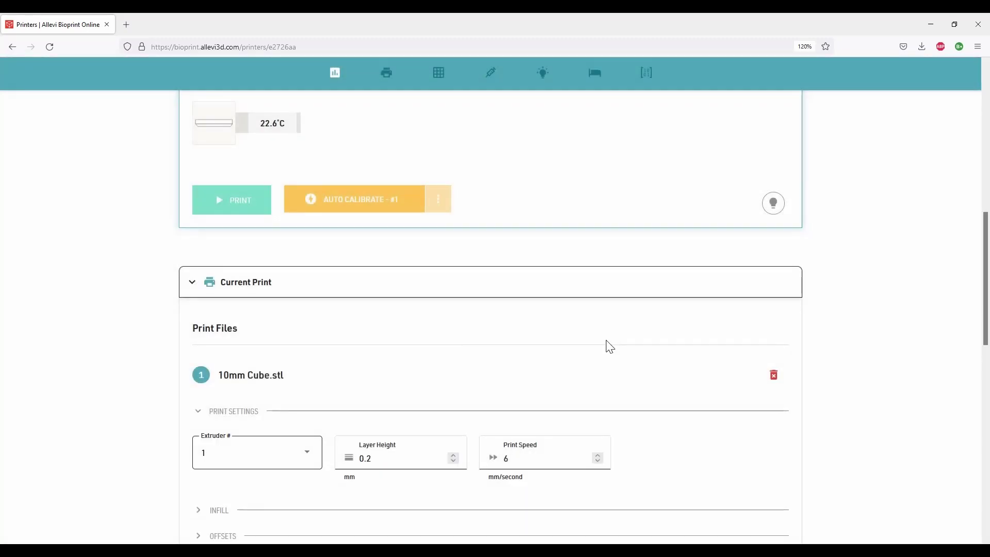
{"action": "scroll", "coordinate": [609, 345], "scroll_direction": "down", "scroll_amount": 3}
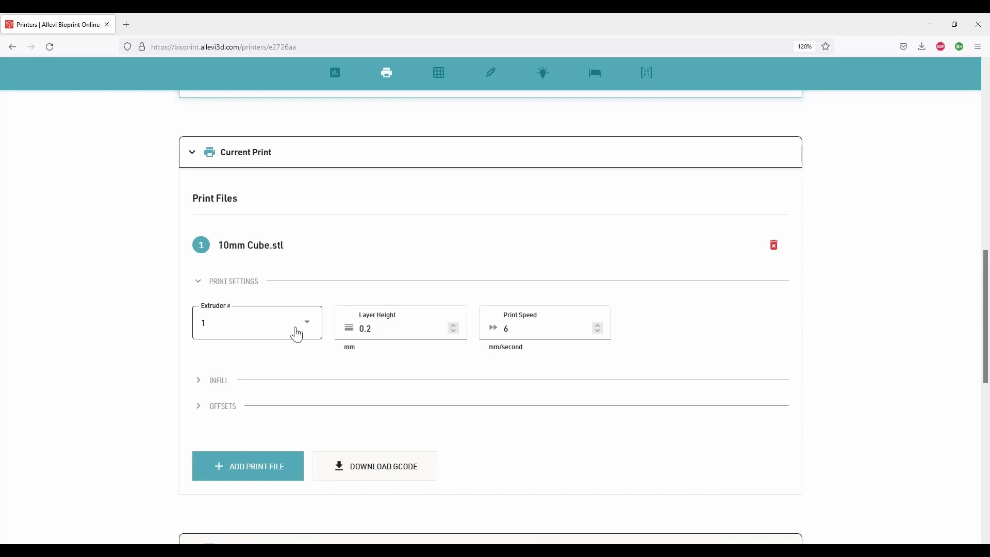
{"action": "left_click", "coordinate": [296, 328]}
{"action": "left_click", "coordinate": [295, 328]}
{"action": "left_click", "coordinate": [295, 328]}
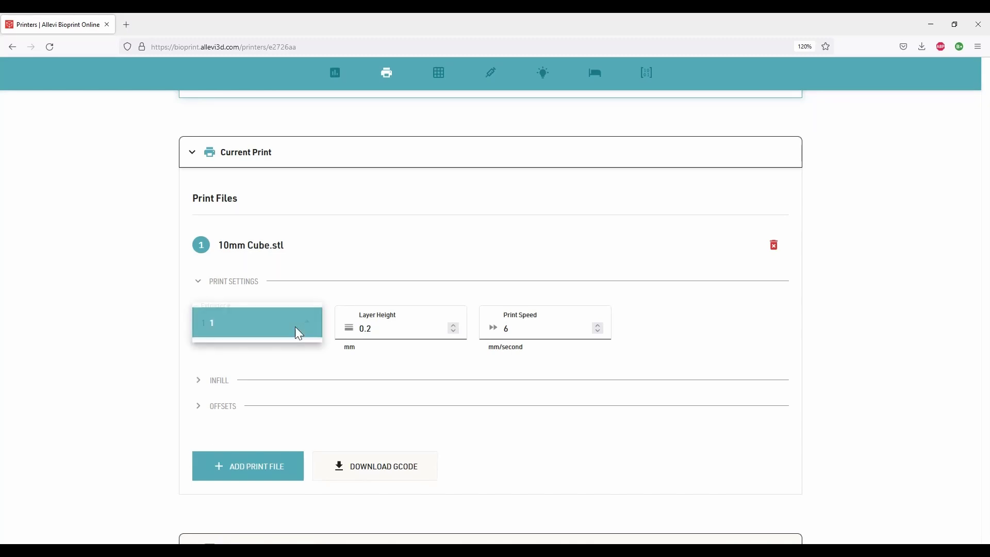
{"action": "left_click", "coordinate": [296, 328]}
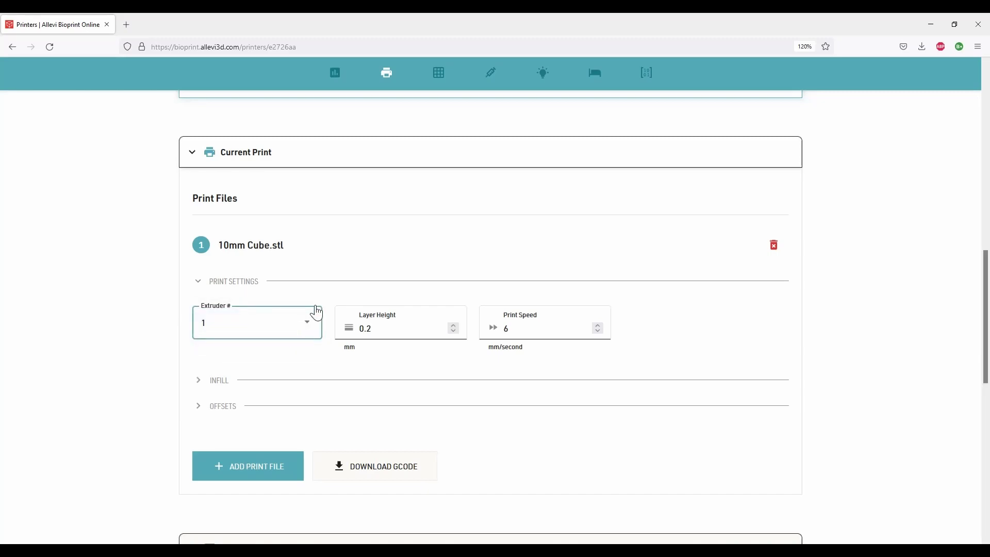
{"action": "scroll", "coordinate": [332, 281], "scroll_direction": "up", "scroll_amount": 5}
{"action": "scroll", "coordinate": [335, 284], "scroll_direction": "up", "scroll_amount": 1}
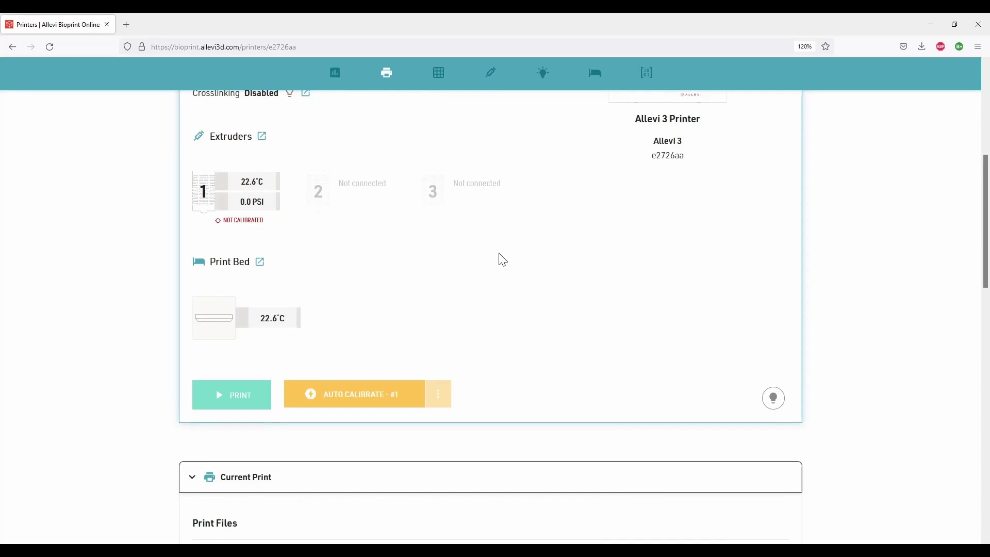
{"action": "scroll", "coordinate": [536, 317], "scroll_direction": "down", "scroll_amount": 1}
{"action": "scroll", "coordinate": [536, 317], "scroll_direction": "down", "scroll_amount": 4}
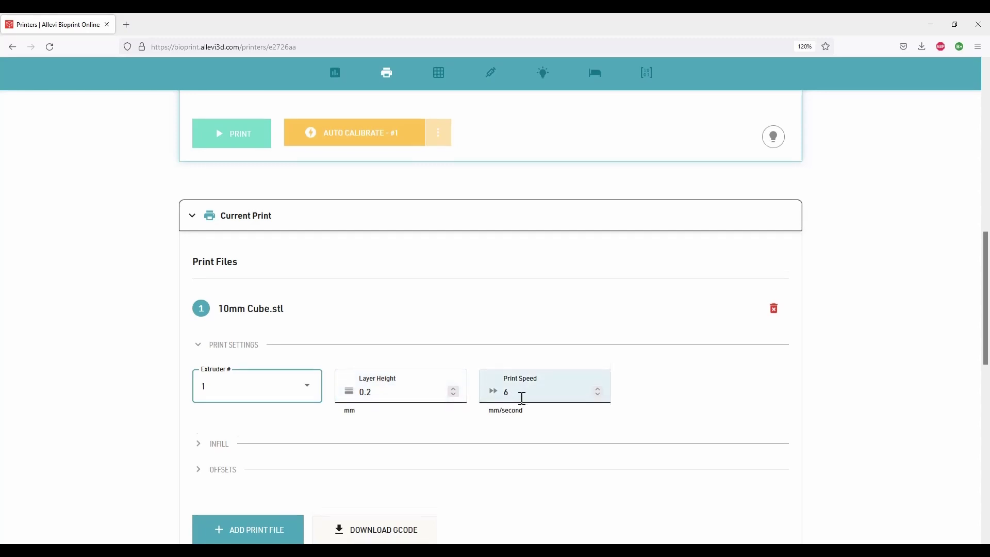
{"action": "scroll", "coordinate": [521, 396], "scroll_direction": "down", "scroll_amount": 1}
Switch the infill type to Grid and change the infill distance from 1 to 3 mm
{"action": "left_click", "coordinate": [213, 381]}
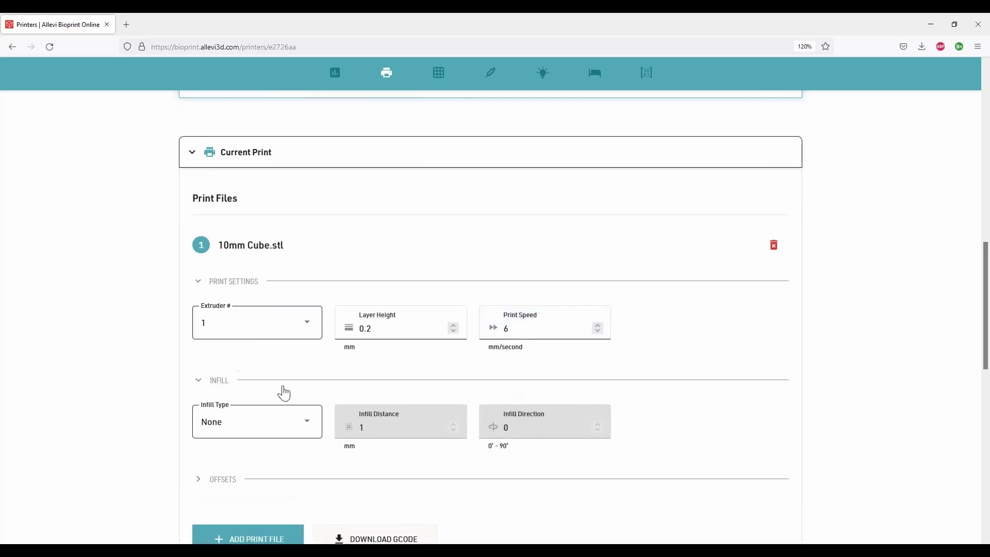
{"action": "scroll", "coordinate": [294, 361], "scroll_direction": "down", "scroll_amount": 2}
{"action": "left_click", "coordinate": [308, 294]}
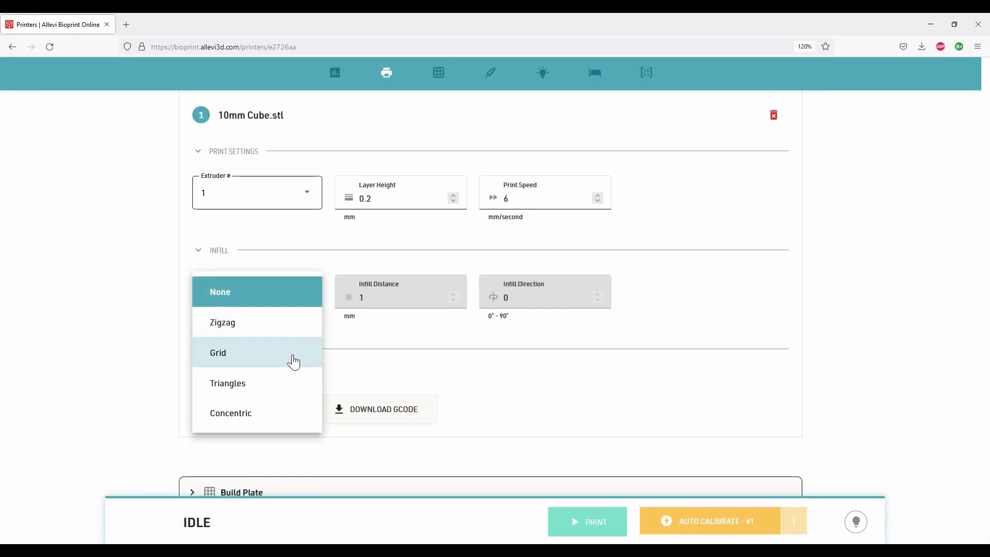
{"action": "left_click", "coordinate": [294, 361]}
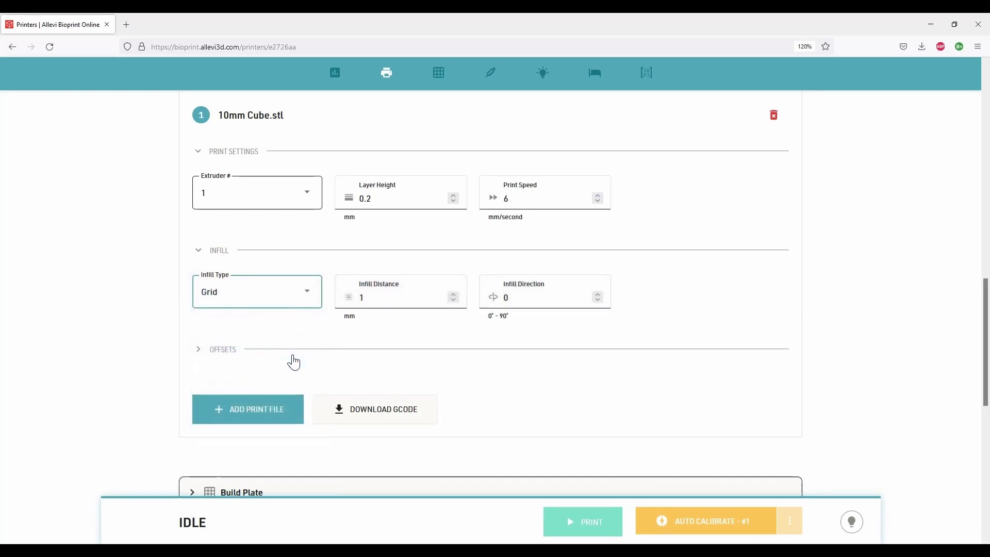
{"action": "left_click", "coordinate": [373, 297]}
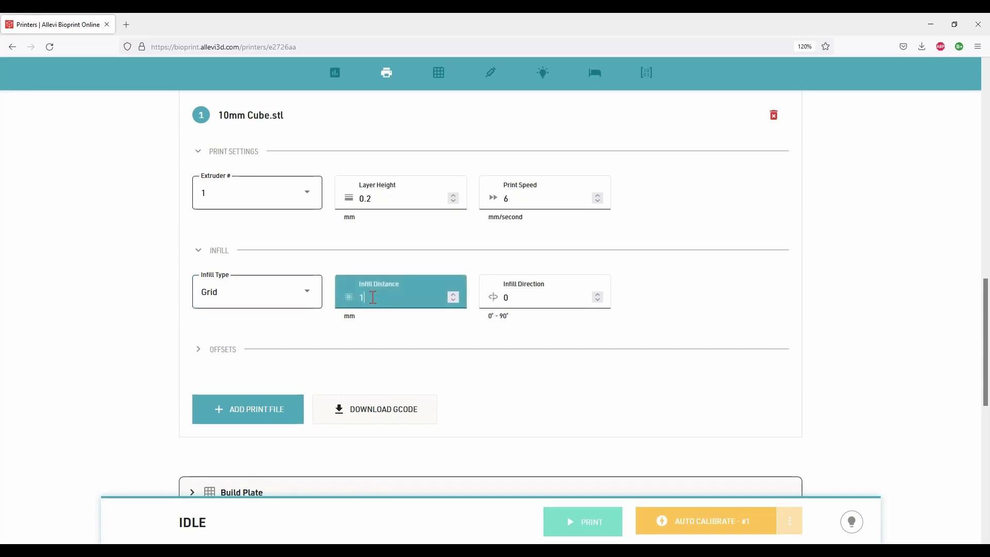
{"action": "key", "text": "BackSpace"}
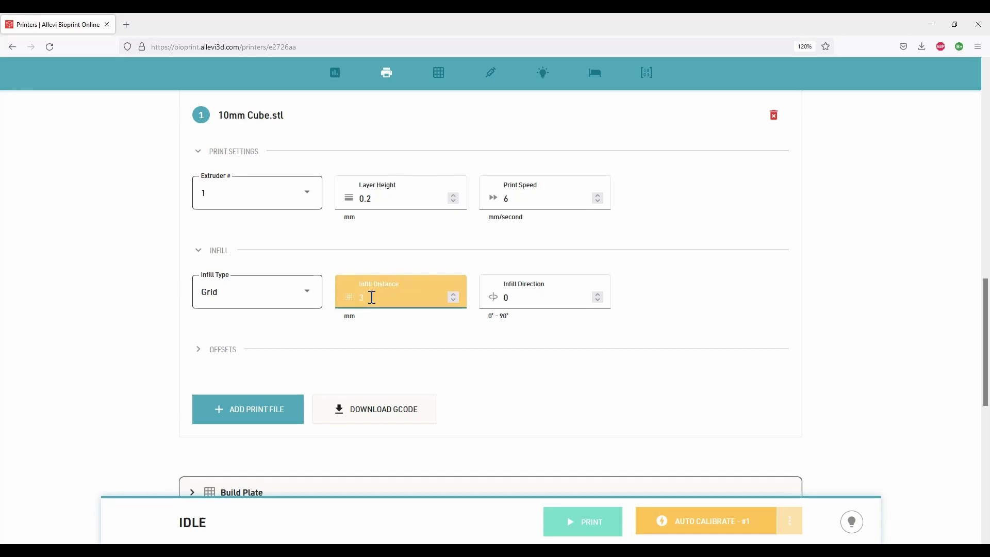
{"action": "type", "text": "3"}
{"action": "left_click", "coordinate": [520, 296]}
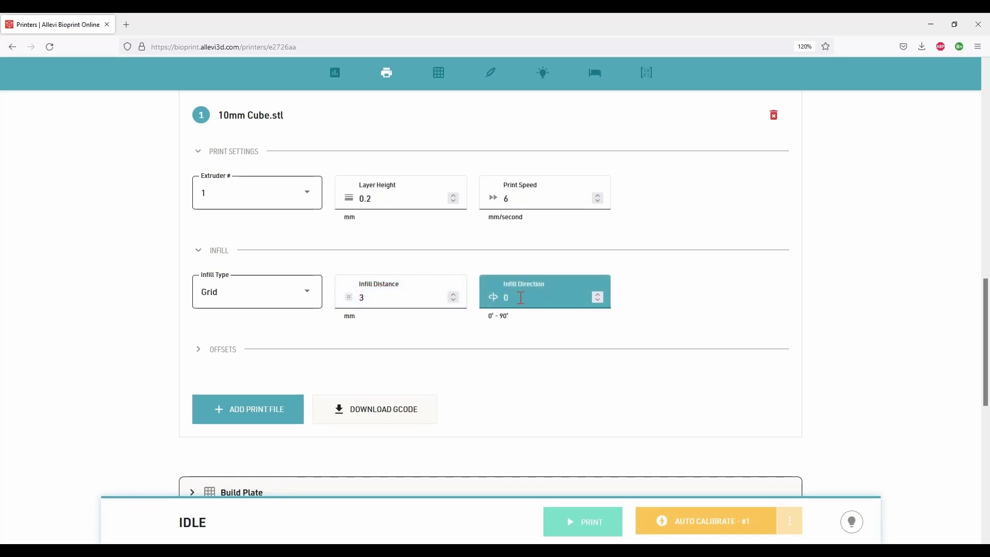
{"action": "scroll", "coordinate": [493, 441], "scroll_direction": "down", "scroll_amount": 3}
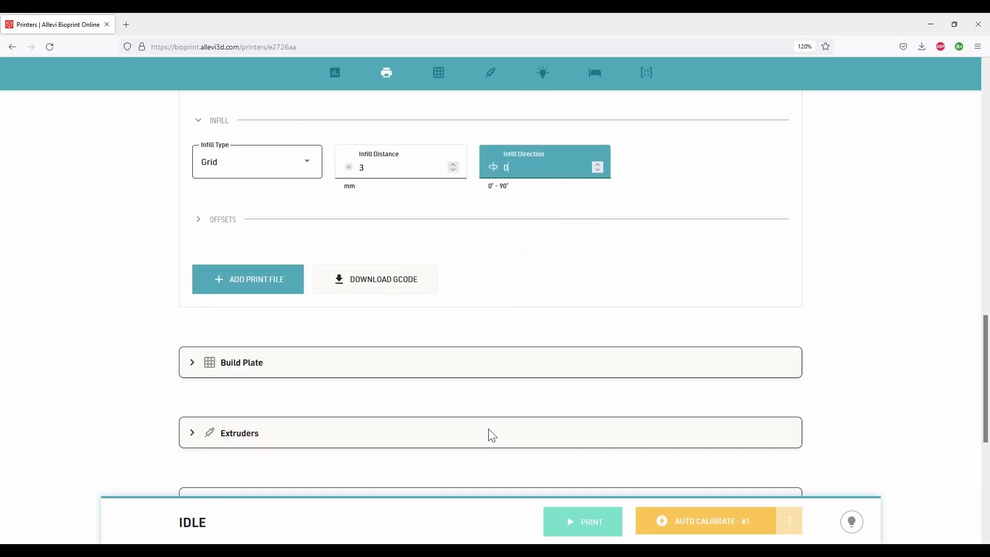
Keep Petri Dish (Corning Falcon 353003) selected as the build plate
{"action": "left_click", "coordinate": [246, 303]}
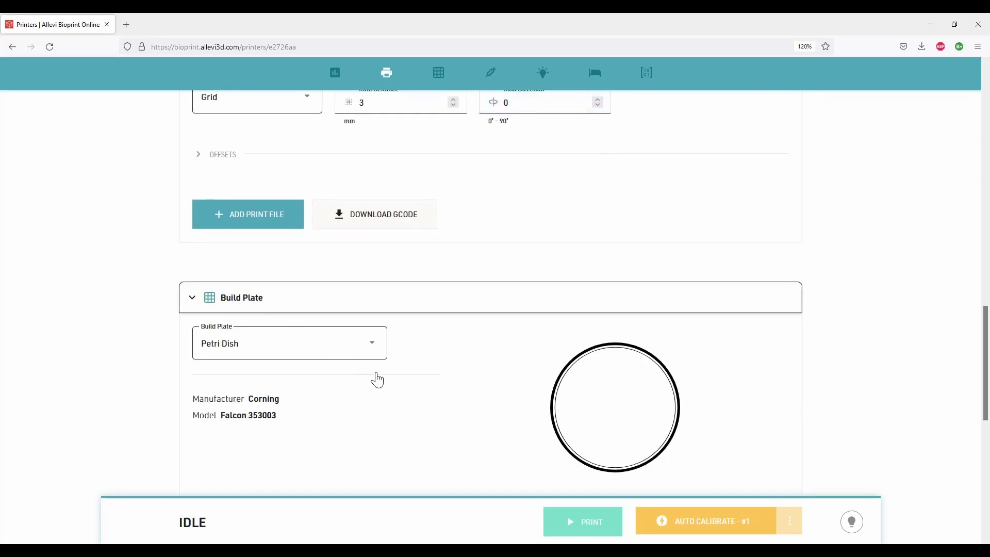
{"action": "scroll", "coordinate": [415, 398], "scroll_direction": "down", "scroll_amount": 2}
{"action": "left_click", "coordinate": [373, 287]}
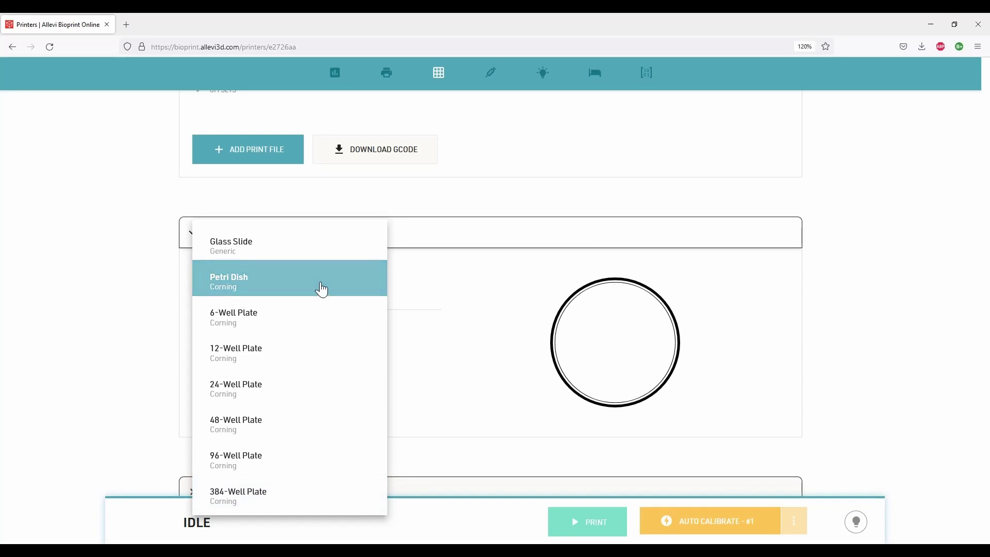
{"action": "left_click", "coordinate": [322, 289]}
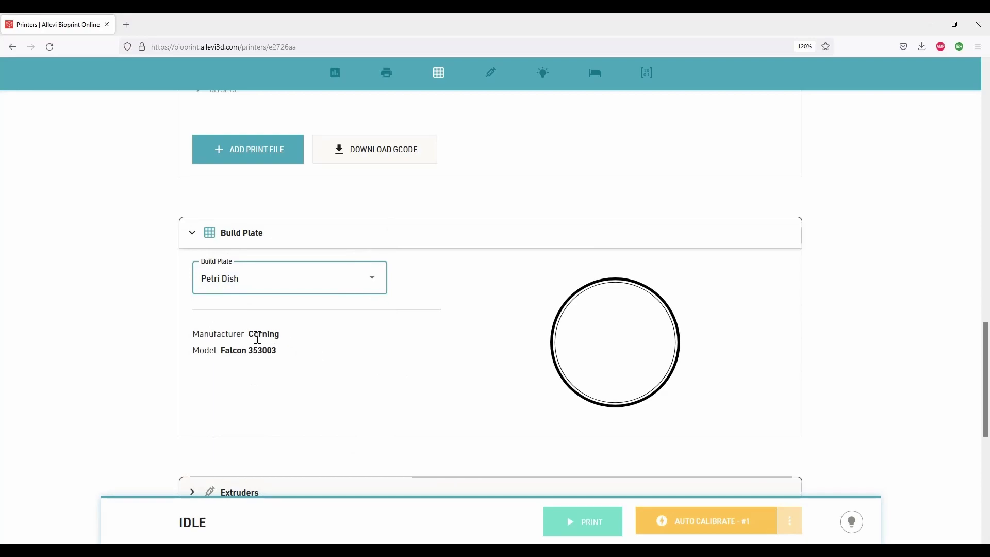
{"action": "scroll", "coordinate": [400, 369], "scroll_direction": "down", "scroll_amount": 4}
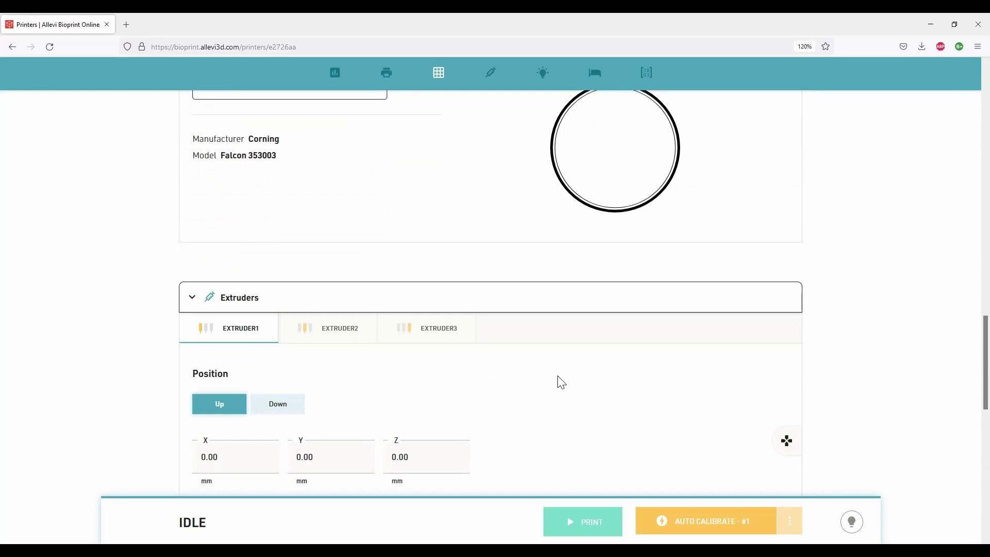
{"action": "scroll", "coordinate": [561, 381], "scroll_direction": "down", "scroll_amount": 3}
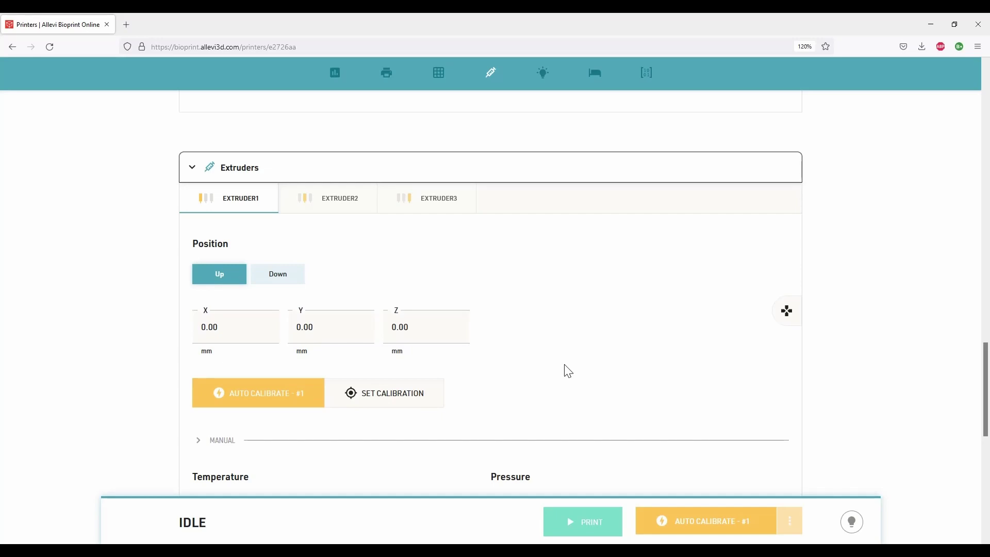
{"action": "scroll", "coordinate": [568, 371], "scroll_direction": "down", "scroll_amount": 1}
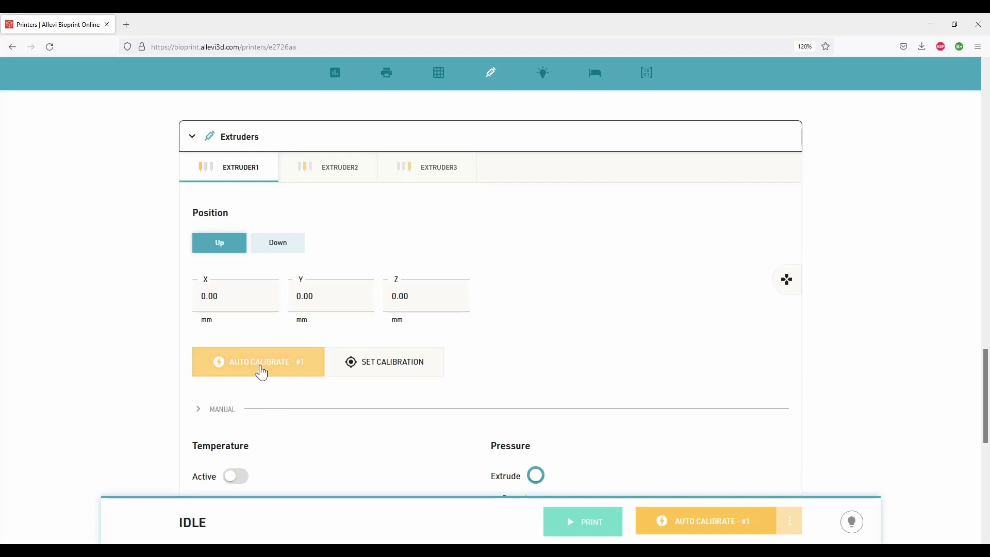
Run auto calibration on extruder 1, bringing it Down to Z 80.00 mm
{"action": "left_click", "coordinate": [261, 372]}
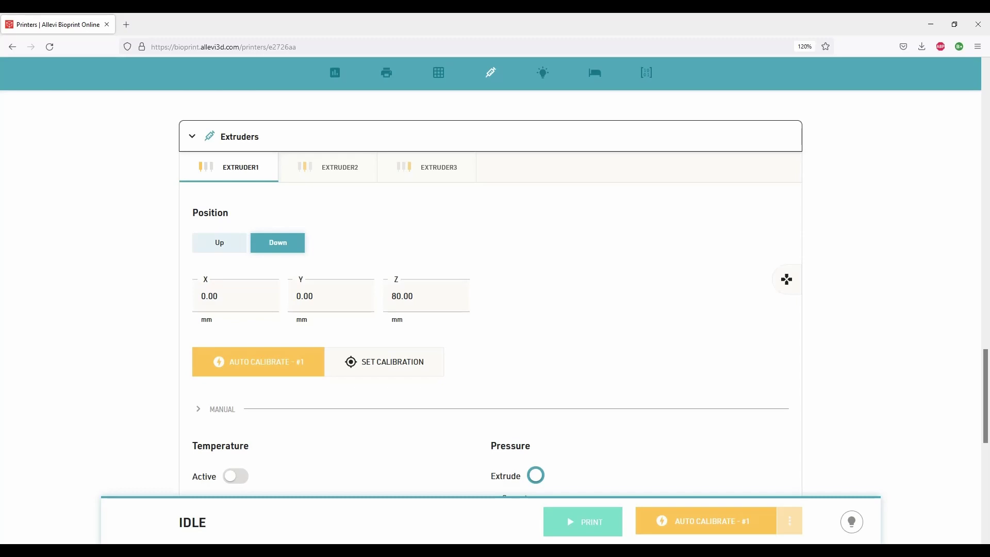
Jog extruder 1 to X 175, Y 90, Z -55 mm and save it as its calibration point
{"action": "left_click", "coordinate": [786, 281]}
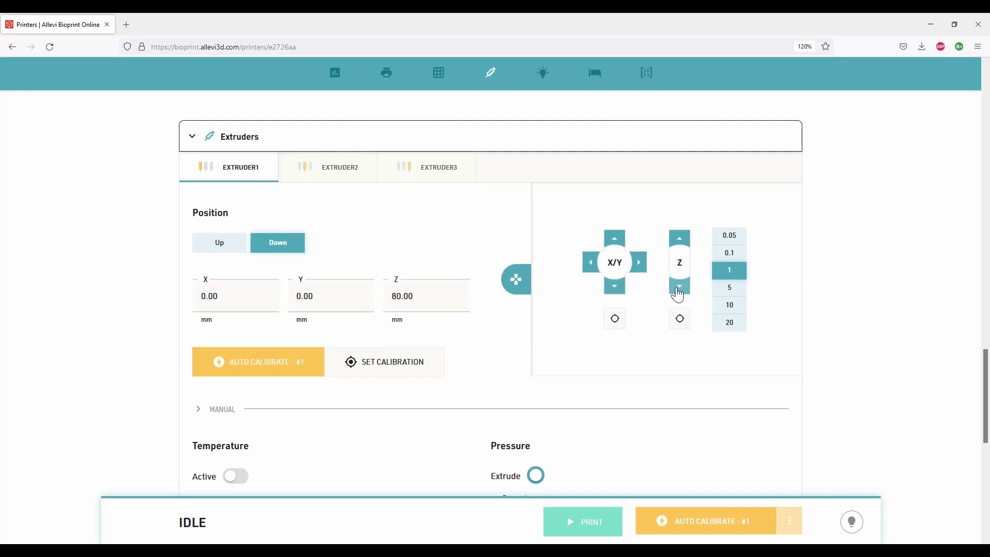
{"action": "left_click", "coordinate": [729, 307]}
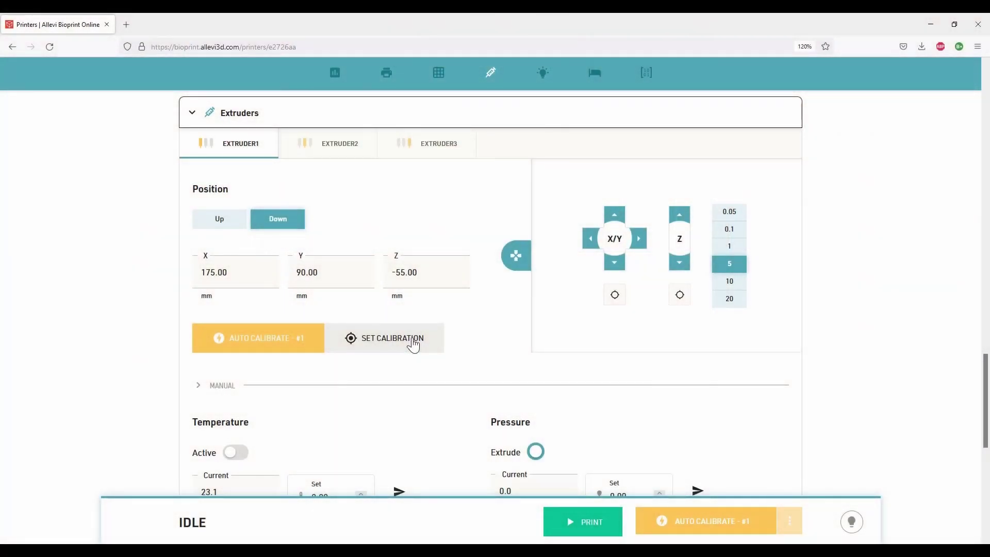
{"action": "left_click", "coordinate": [413, 341]}
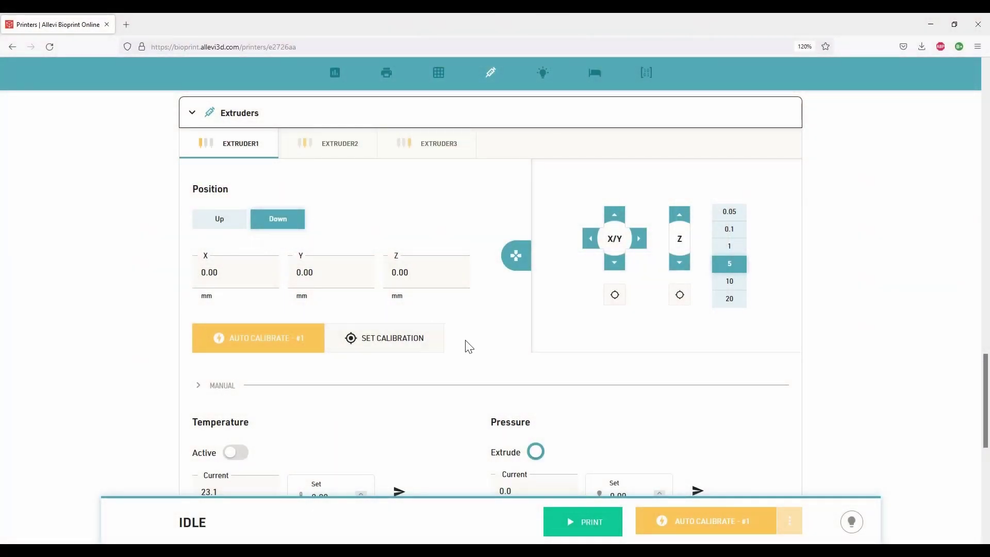
Check extruder 2's settings, then return to extruder 1, now reading X, Y, Z 0.00 mm
{"action": "scroll", "coordinate": [616, 307], "scroll_direction": "down", "scroll_amount": 2}
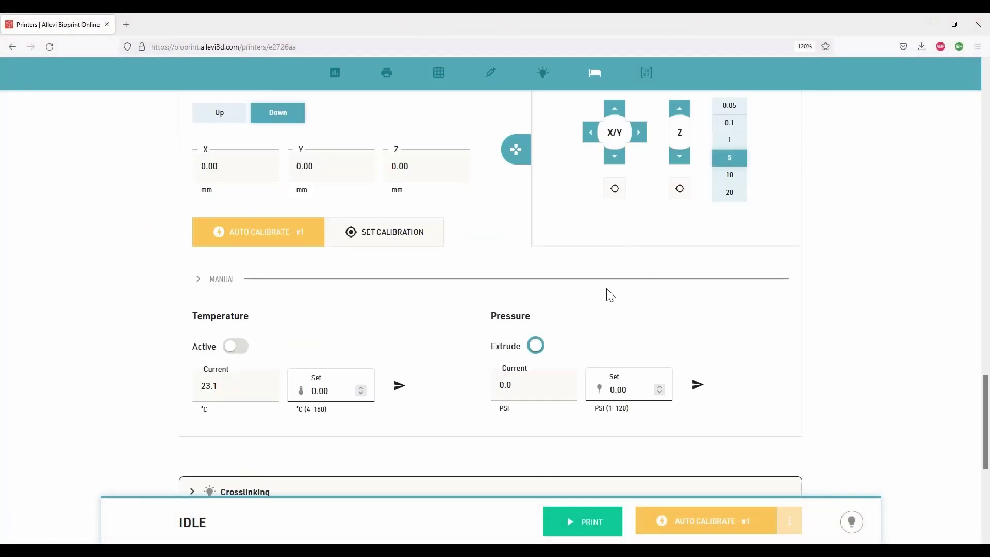
{"action": "scroll", "coordinate": [608, 294], "scroll_direction": "up", "scroll_amount": 2}
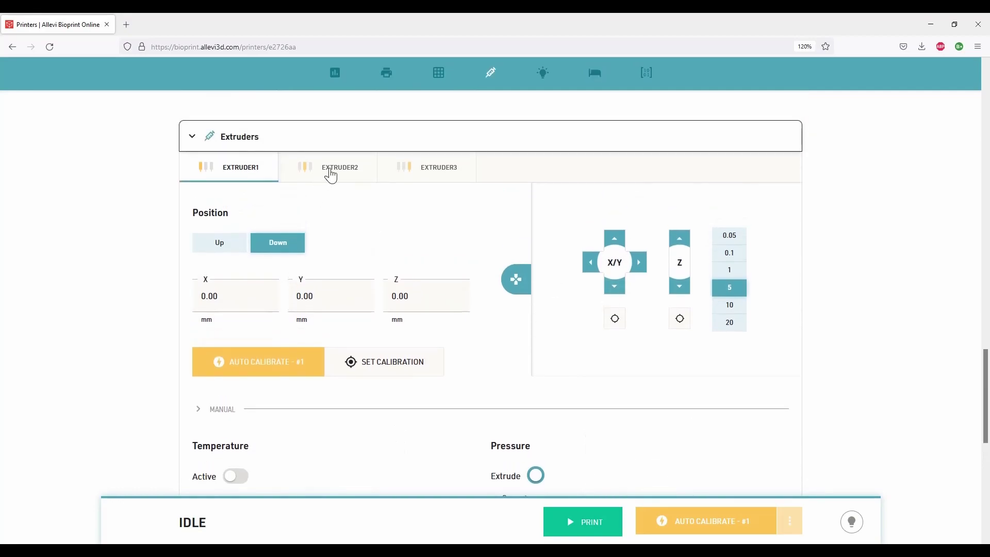
{"action": "left_click", "coordinate": [330, 172]}
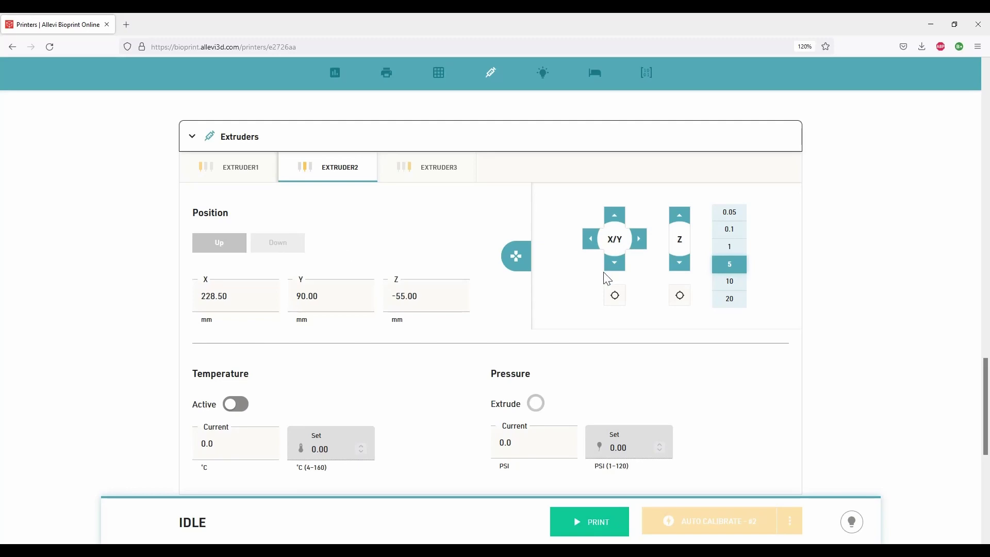
{"action": "scroll", "coordinate": [761, 390], "scroll_direction": "down", "scroll_amount": 3}
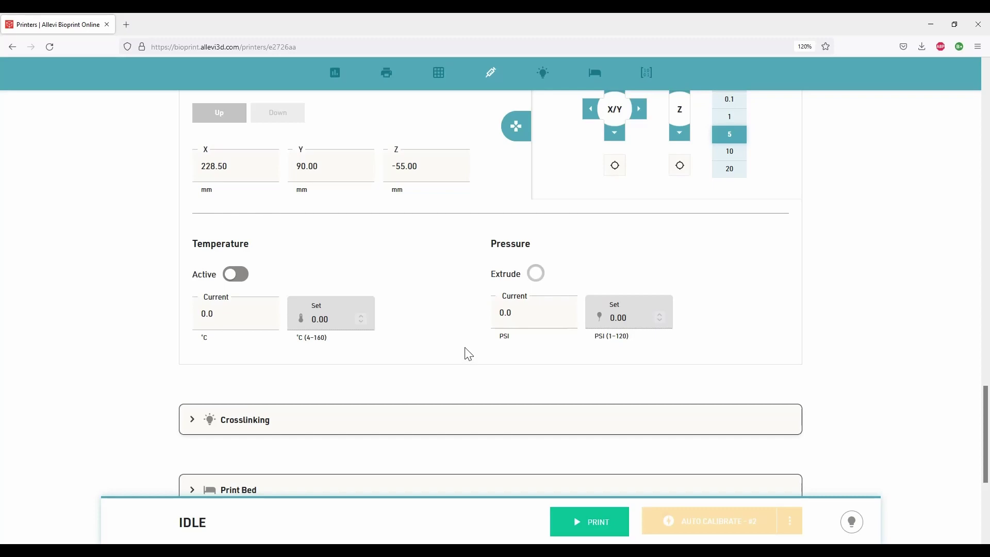
{"action": "scroll", "coordinate": [454, 341], "scroll_direction": "up", "scroll_amount": 4}
{"action": "left_click", "coordinate": [243, 230]}
{"action": "scroll", "coordinate": [291, 260], "scroll_direction": "down", "scroll_amount": 5}
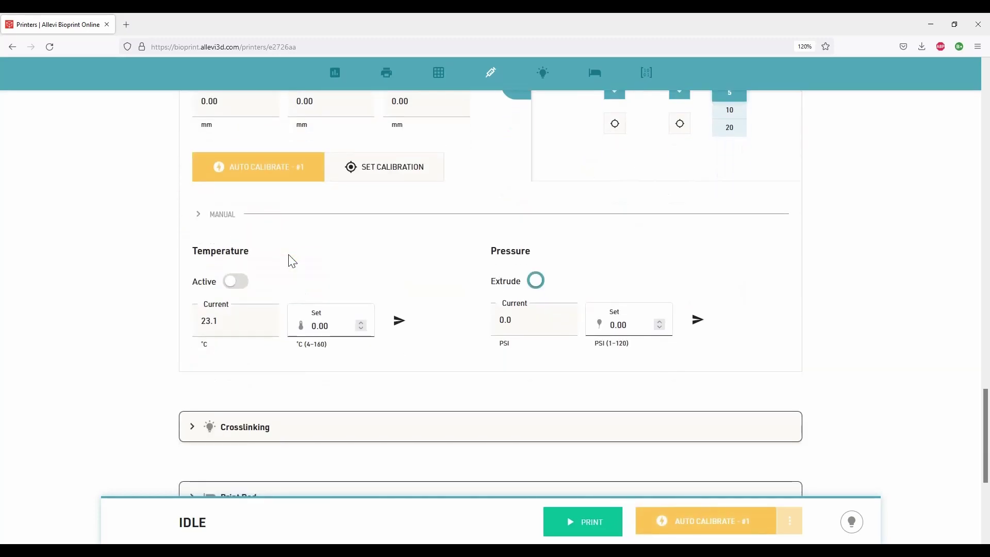
Toggle extruder 1 temperature control and send a 10 PSI pressure target
{"action": "left_click", "coordinate": [245, 287]}
{"action": "scroll", "coordinate": [475, 281], "scroll_direction": "up", "scroll_amount": 2}
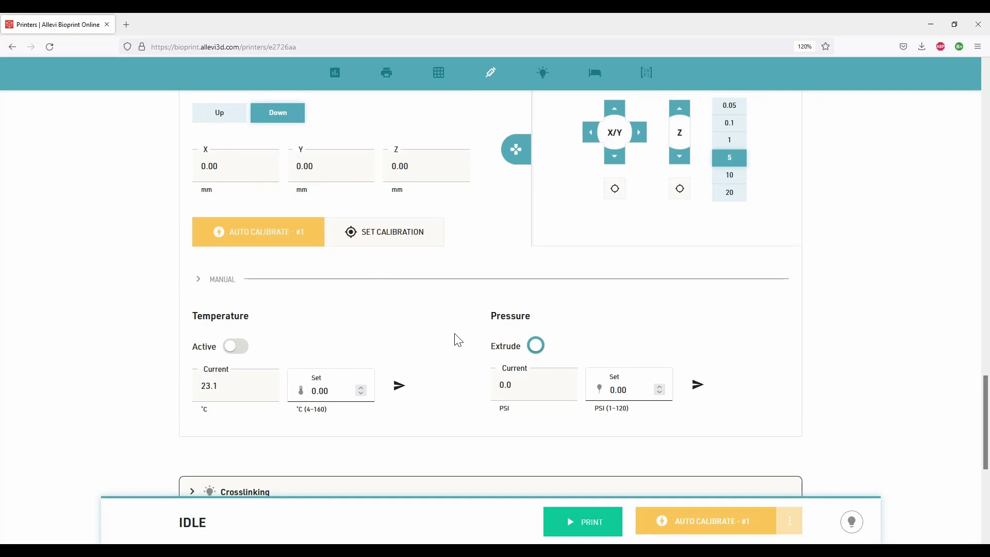
{"action": "left_click", "coordinate": [638, 392]}
{"action": "left_click_drag", "start_coordinate": [638, 393], "coordinate": [612, 390]}
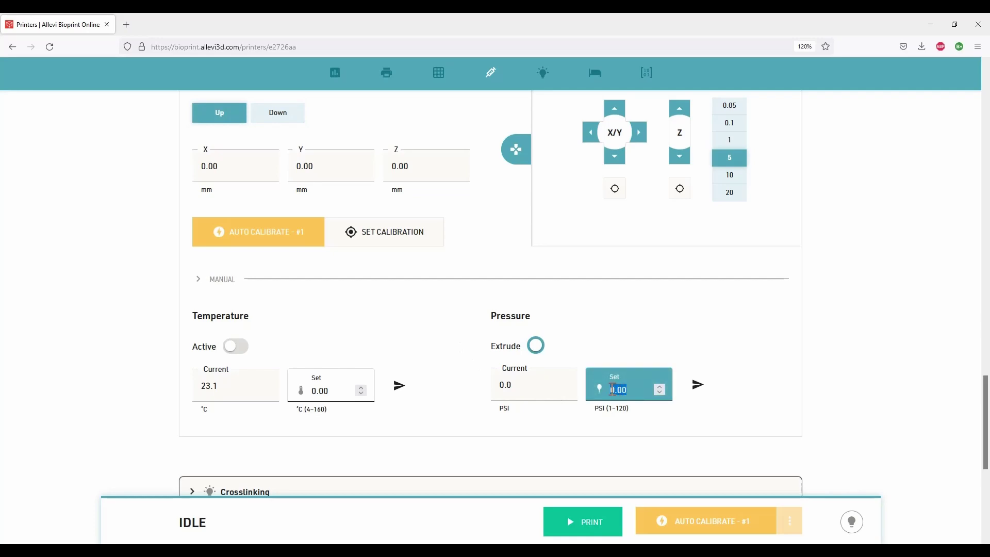
{"action": "type", "text": "10"}
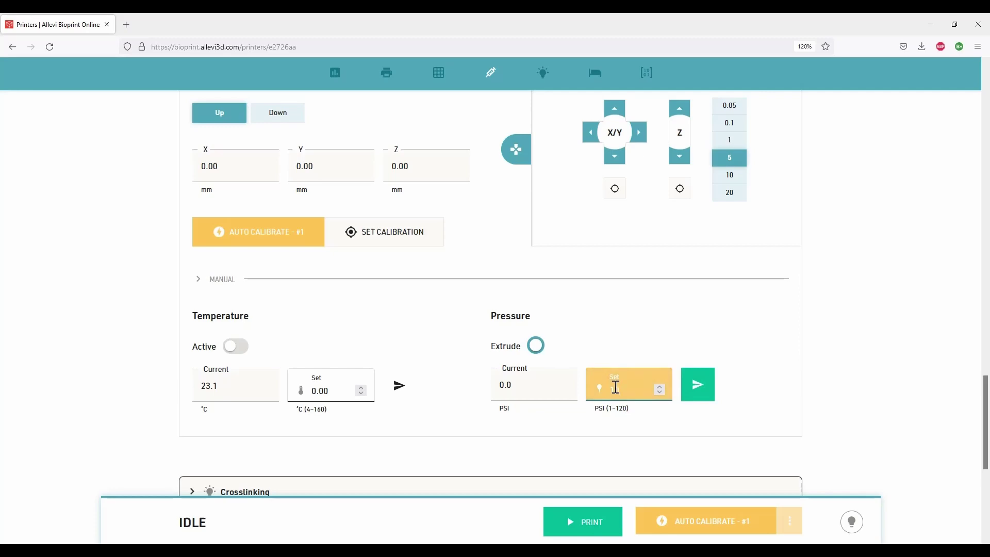
{"action": "left_click", "coordinate": [698, 395]}
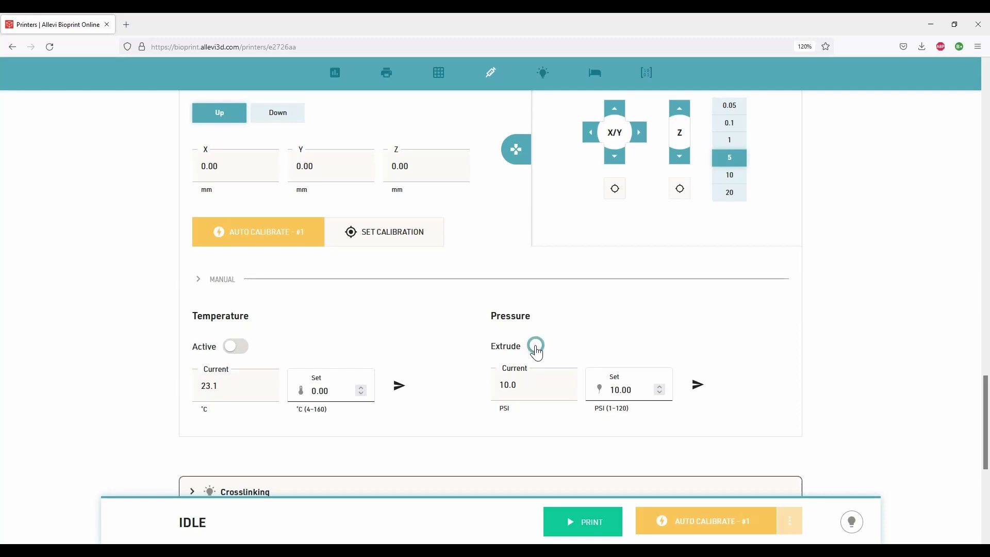
Raise extruder 1's pressure target to 12 PSI and run a test extrusion
{"action": "left_click_drag", "start_coordinate": [636, 390], "coordinate": [612, 390]}
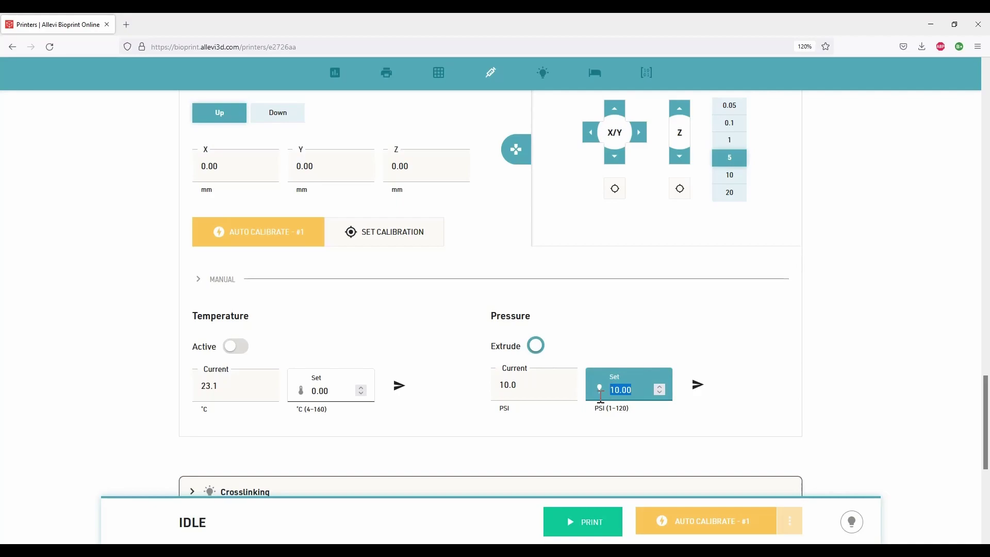
{"action": "type", "text": "12"}
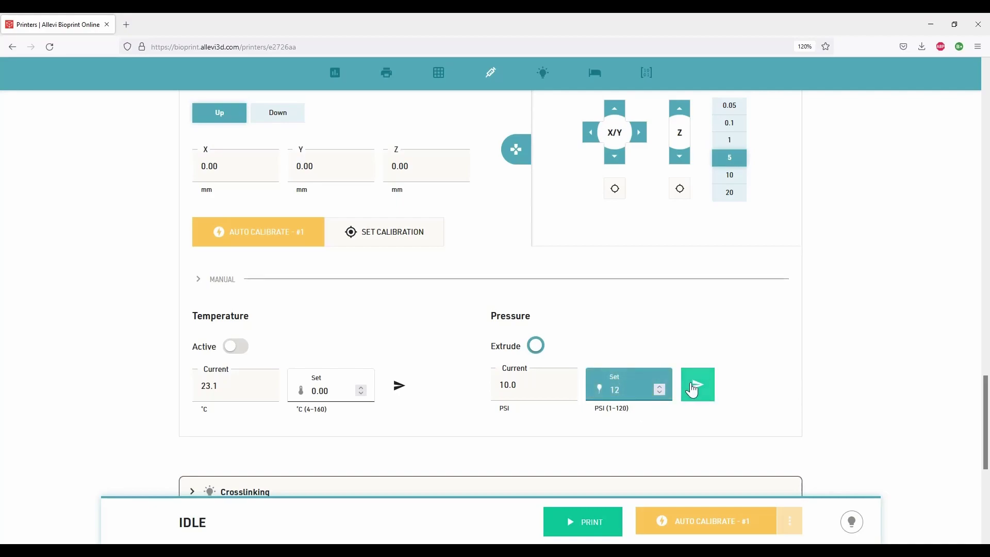
{"action": "left_click", "coordinate": [692, 388]}
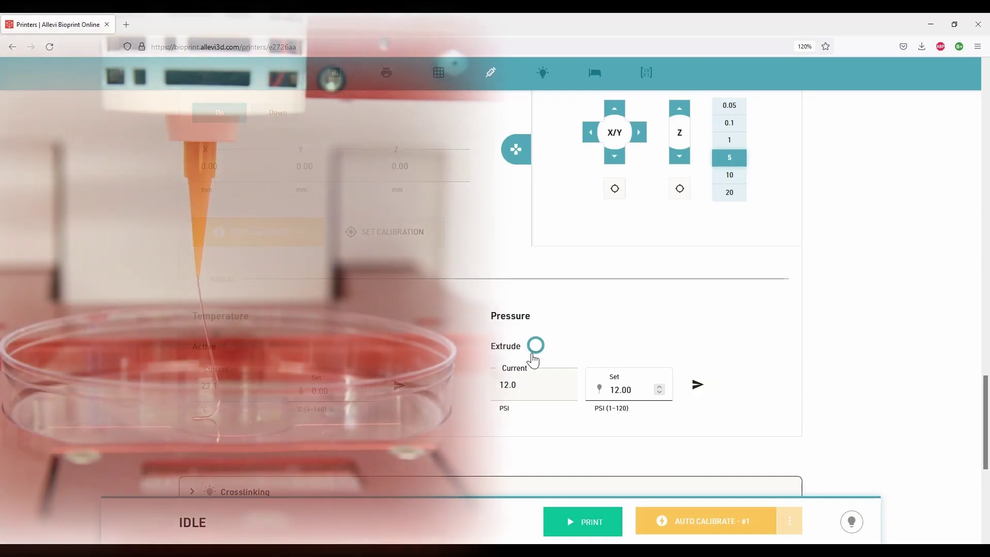
{"action": "left_click", "coordinate": [541, 345]}
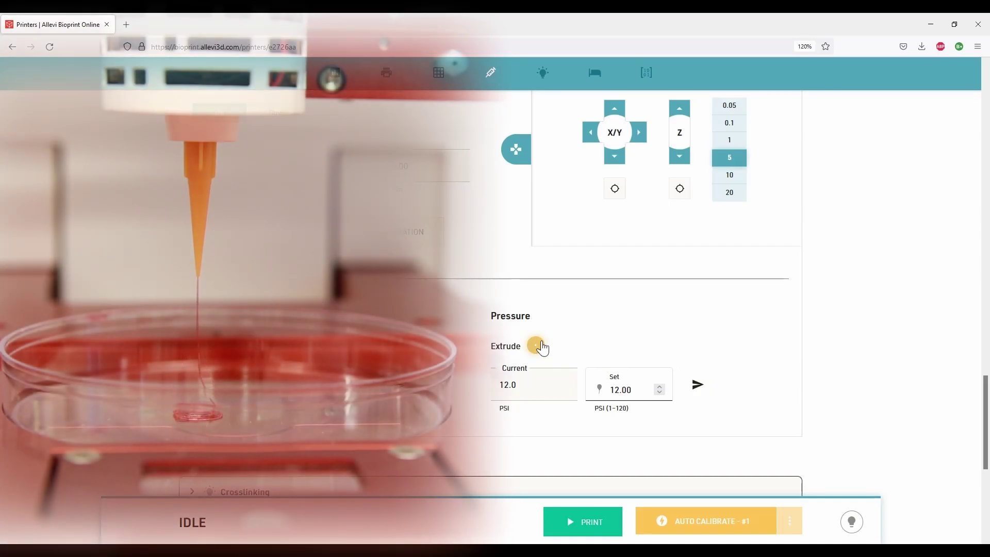
Expand Crosslinking to reveal its disabled During Print and After Print options
{"action": "scroll", "coordinate": [552, 347], "scroll_direction": "down", "scroll_amount": 2}
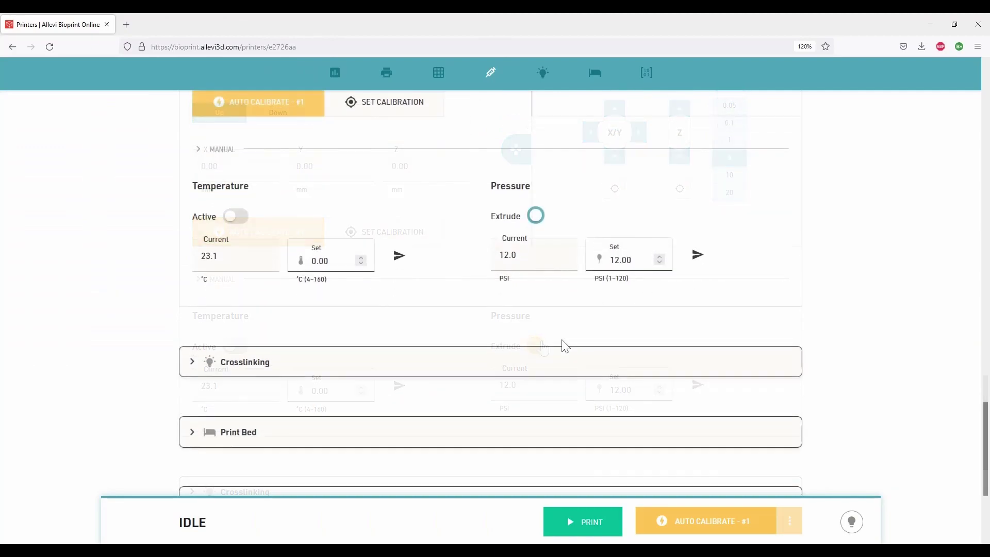
{"action": "left_click", "coordinate": [192, 363]}
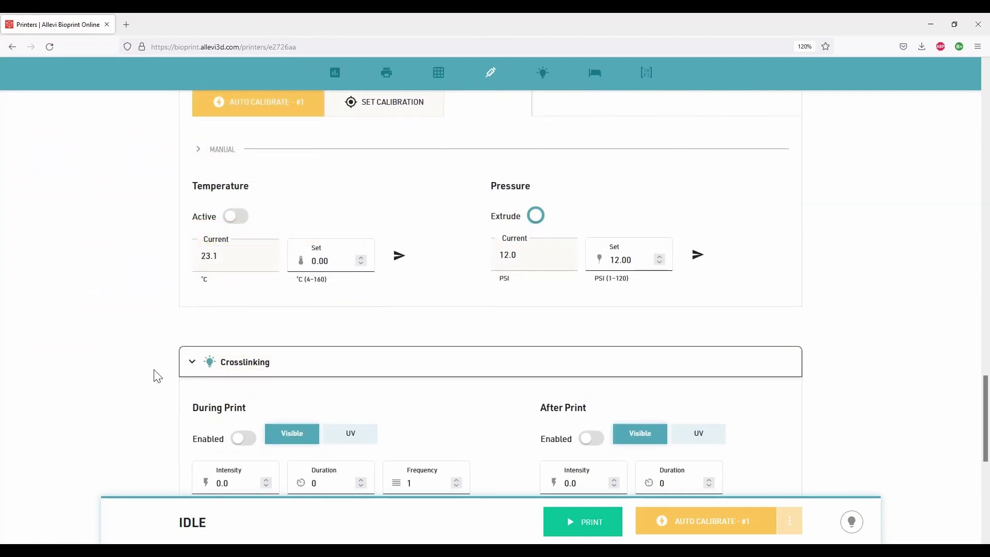
{"action": "scroll", "coordinate": [155, 376], "scroll_direction": "down", "scroll_amount": 2}
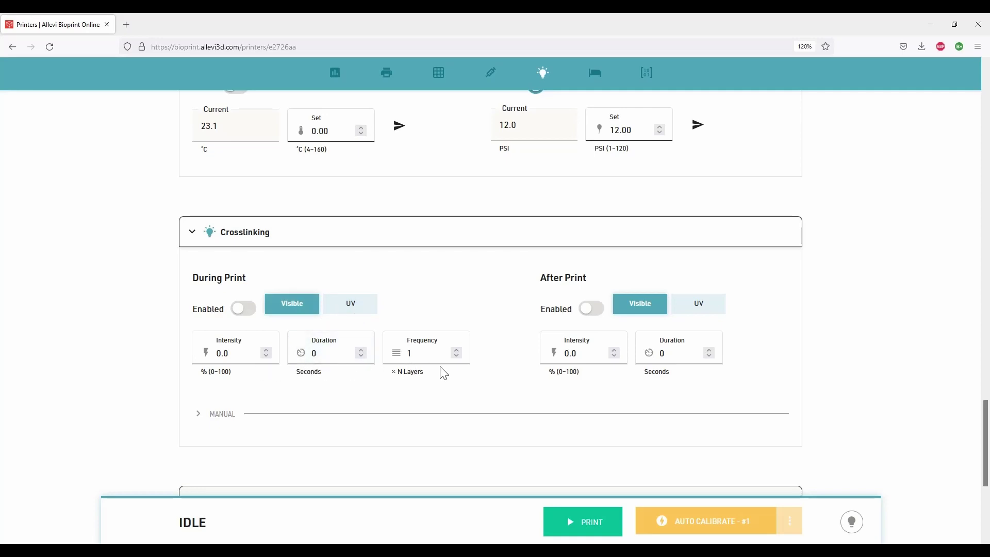
Turn on print bed temperature control and send a 30 °C bed target
{"action": "scroll", "coordinate": [445, 372], "scroll_direction": "down", "scroll_amount": 3}
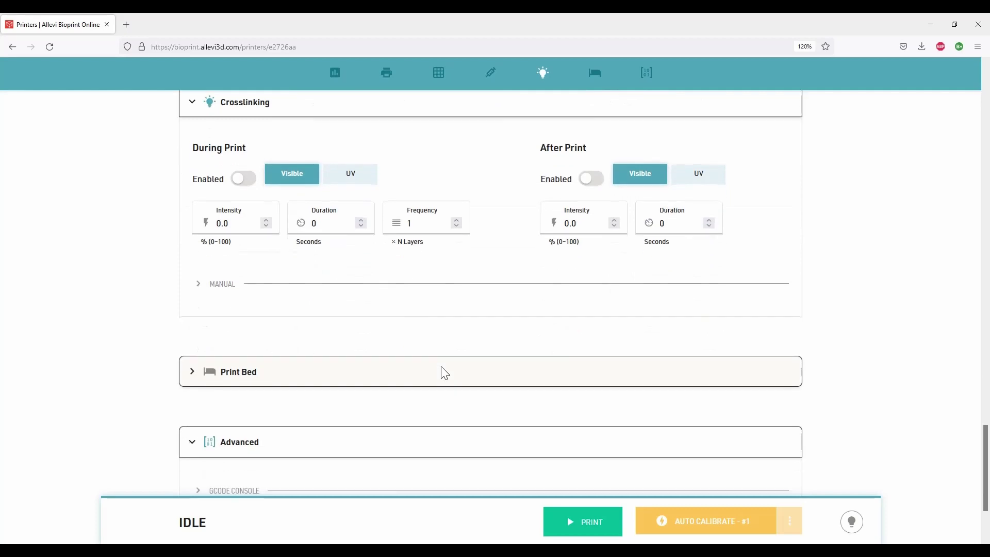
{"action": "left_click", "coordinate": [442, 372]}
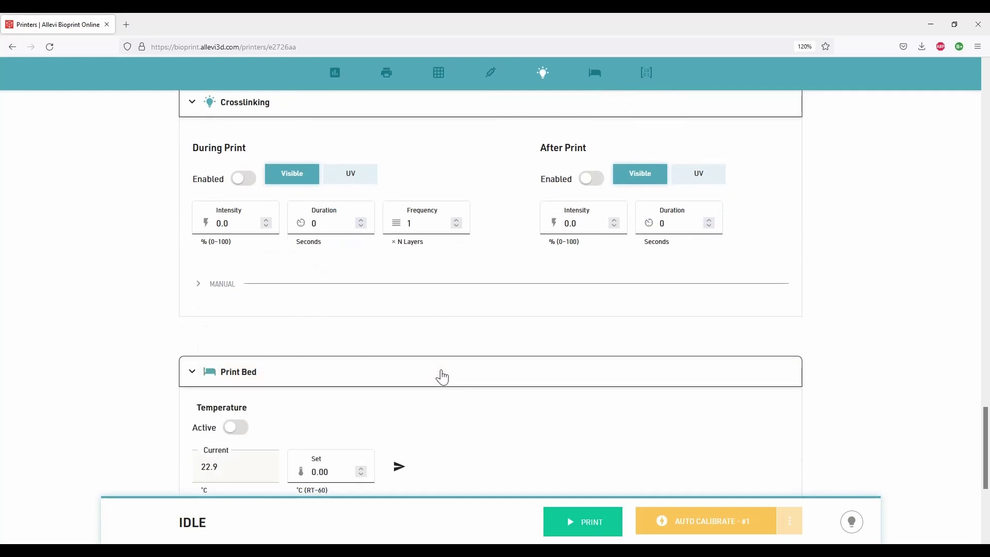
{"action": "scroll", "coordinate": [442, 376], "scroll_direction": "down", "scroll_amount": 3}
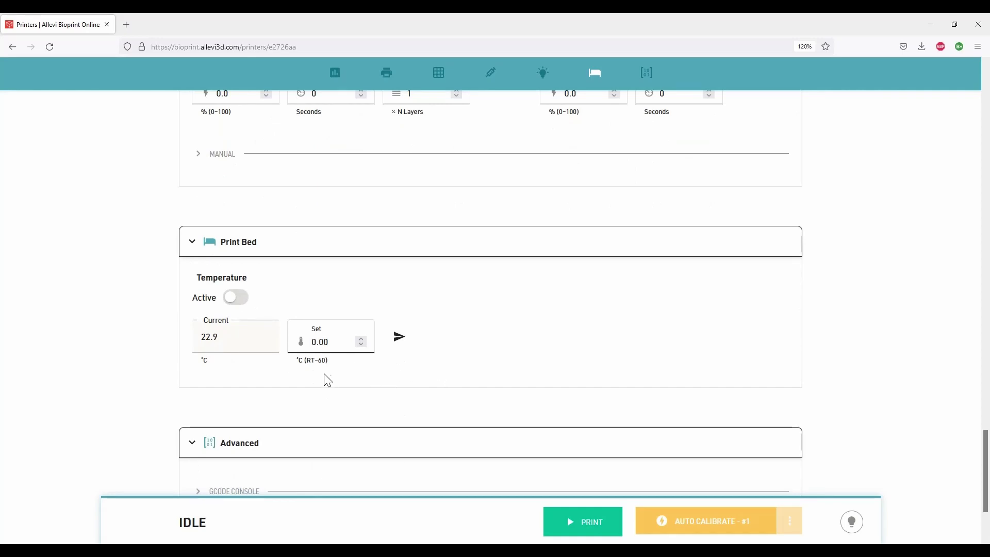
{"action": "left_click", "coordinate": [237, 297]}
{"action": "left_click", "coordinate": [315, 342]}
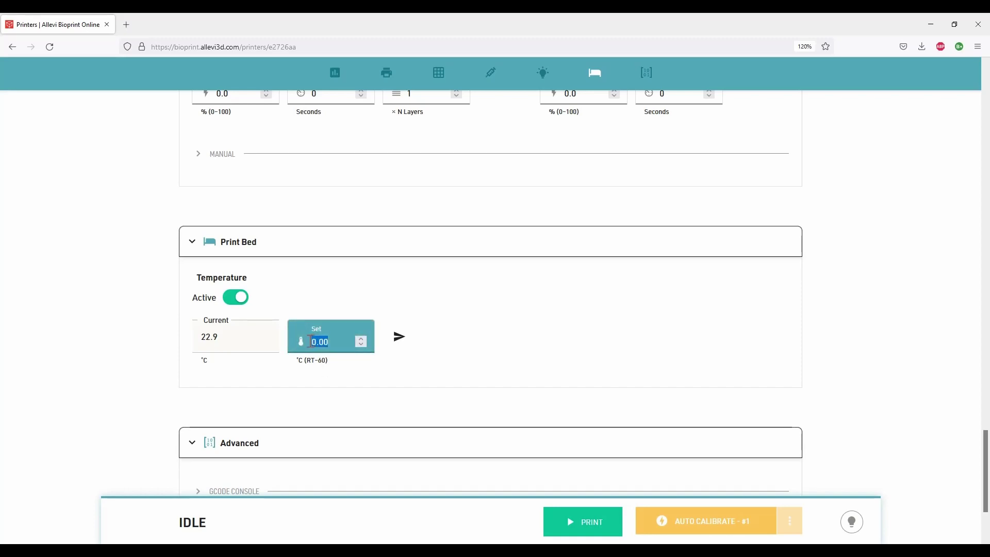
{"action": "type", "text": "30"}
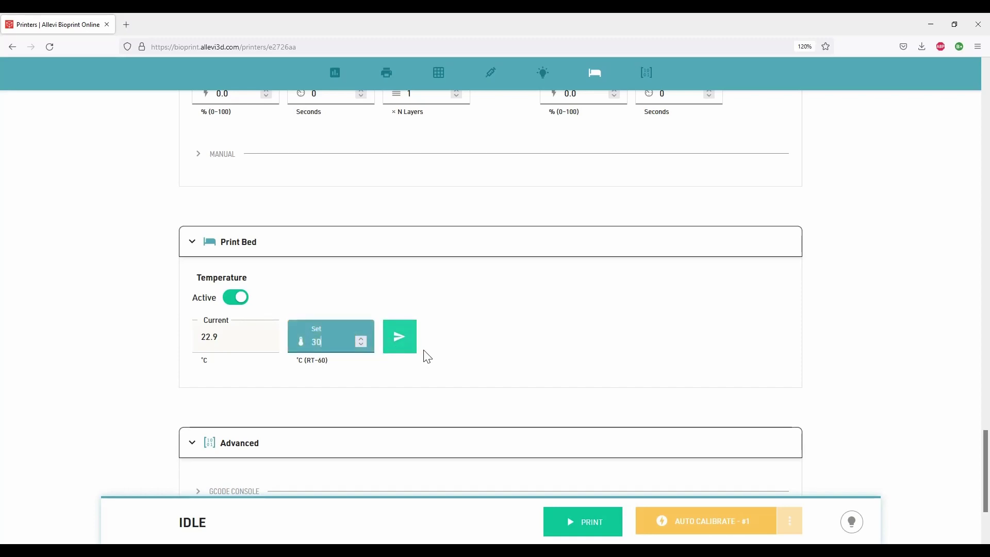
{"action": "left_click", "coordinate": [400, 344]}
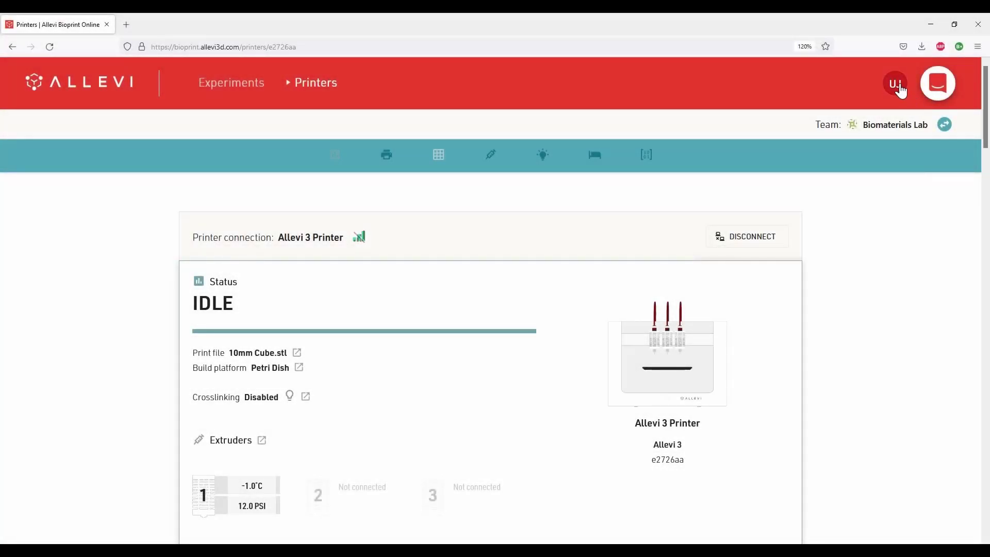
Sign out of the account from the user avatar menu, returning to the login page
{"action": "left_click", "coordinate": [897, 88]}
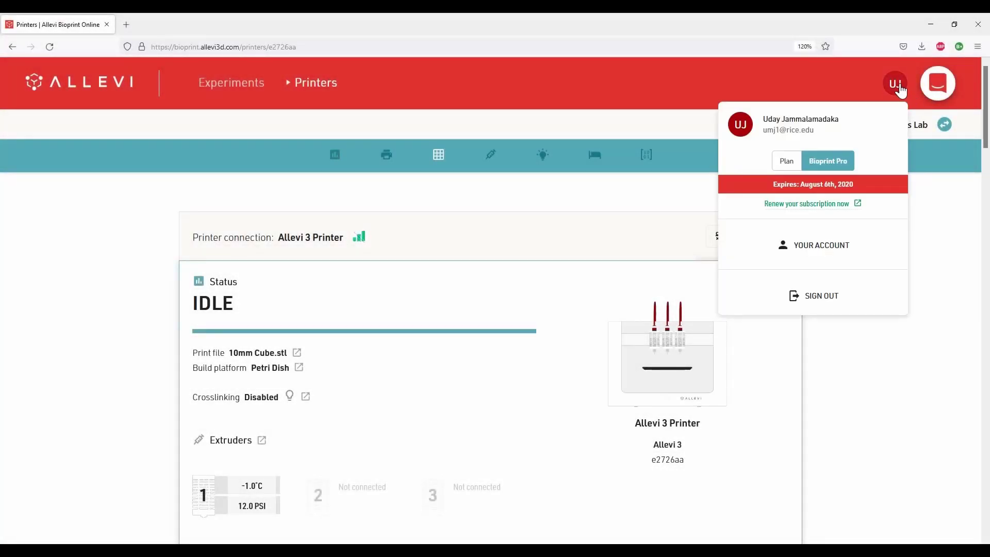
{"action": "left_click", "coordinate": [823, 297]}
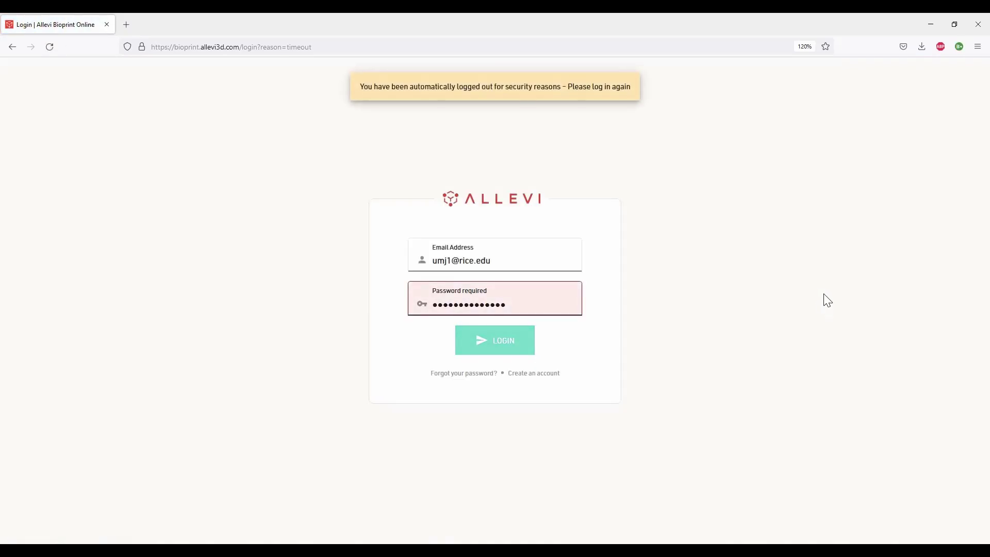